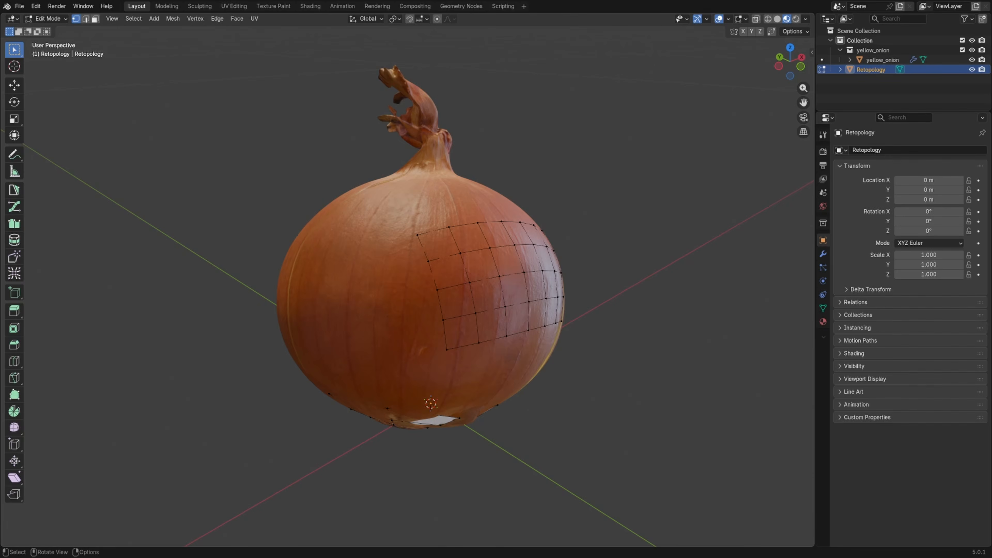
# Activate the PolyPen retopology tool and show its settings in the properties editor
pyautogui.click(14, 191)
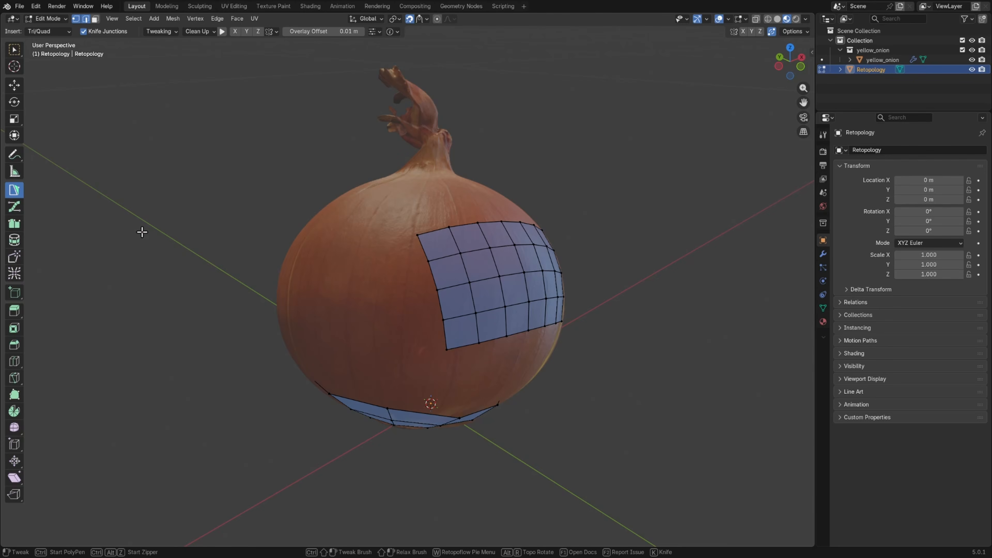
pyautogui.click(374, 32)
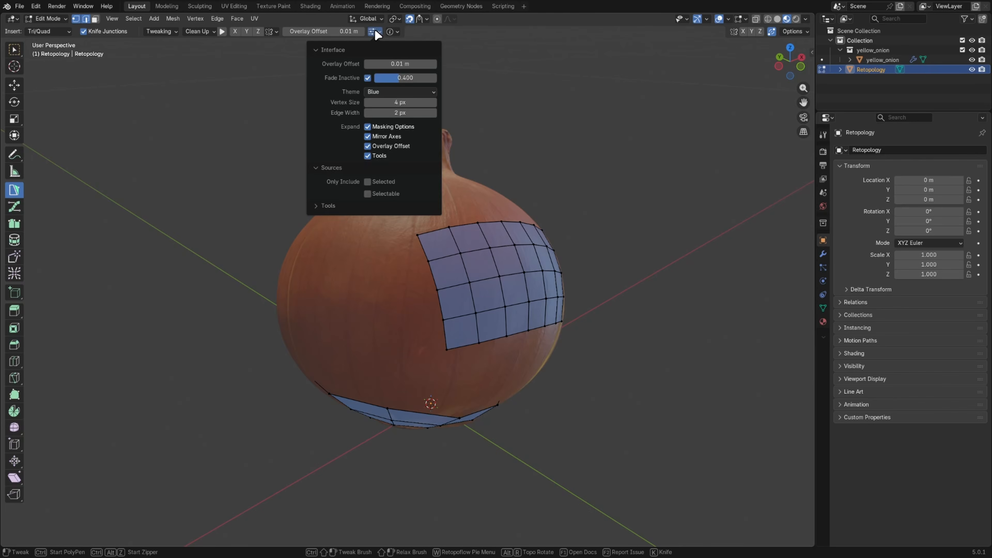
pyautogui.click(822, 134)
pyautogui.click(822, 134)
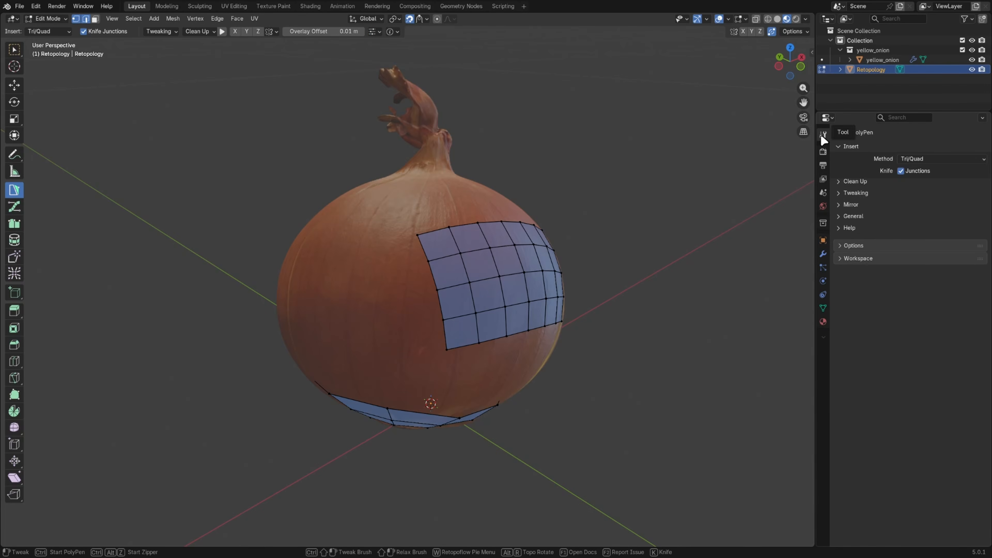
# Expand PolyPen's General settings, collapse Sources, and set the interface theme to Blender
pyautogui.click(861, 215)
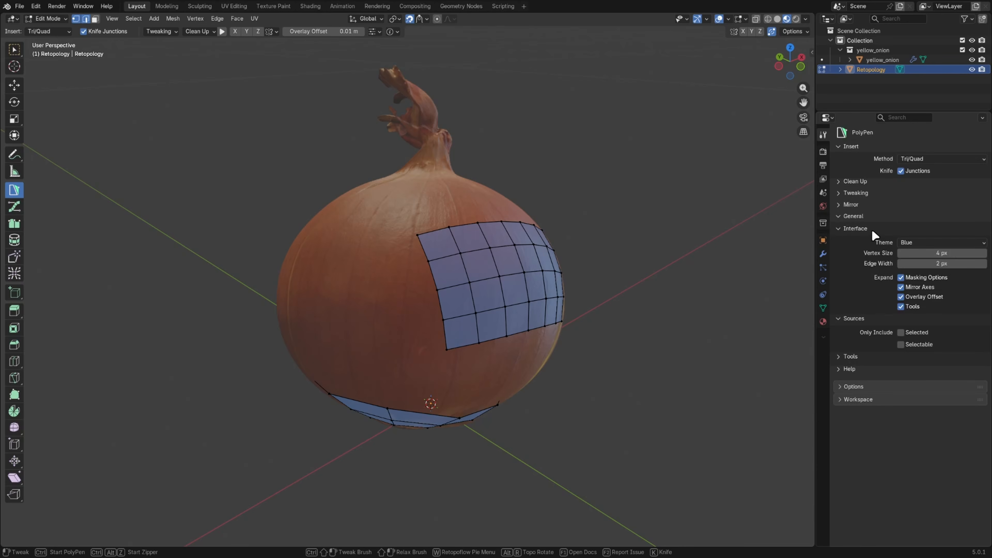
pyautogui.click(852, 318)
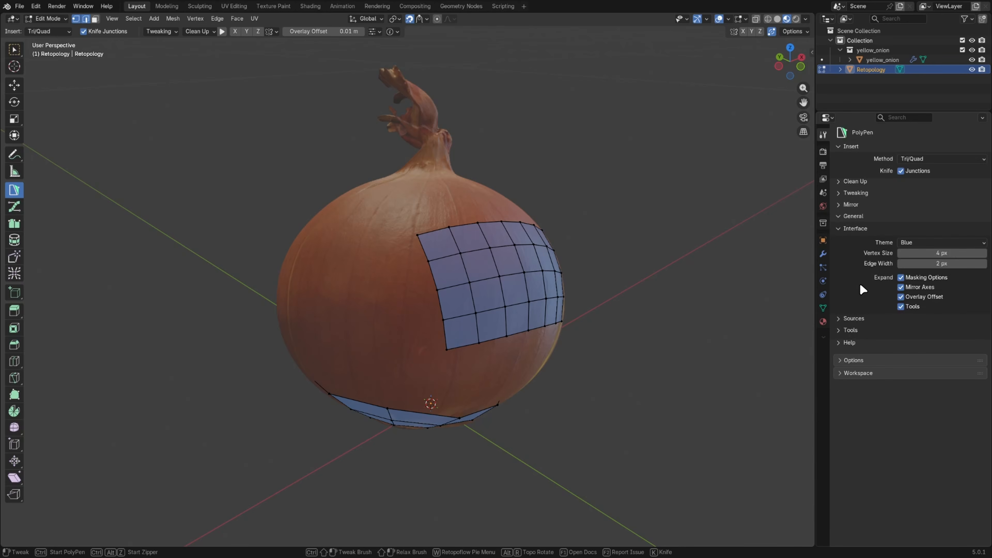
pyautogui.click(951, 242)
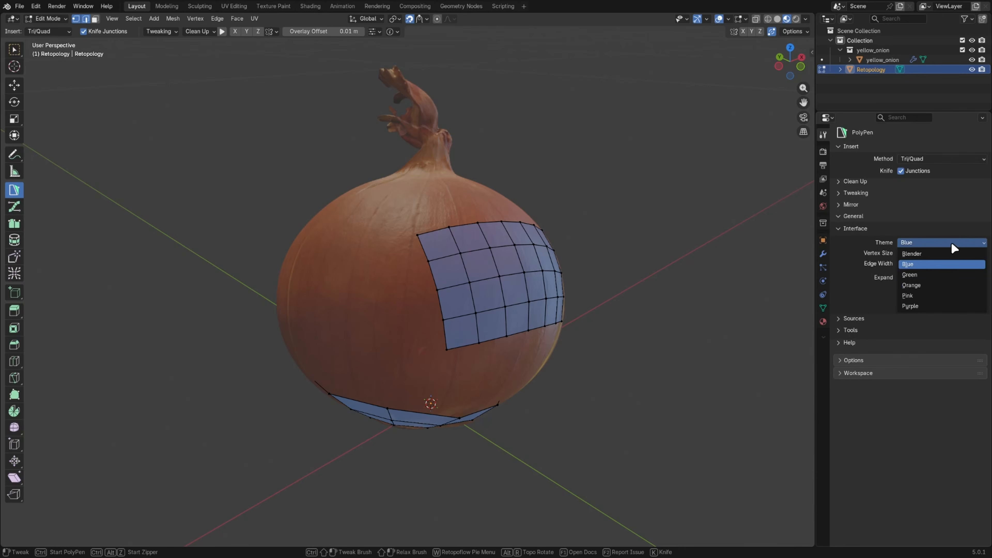
pyautogui.click(933, 253)
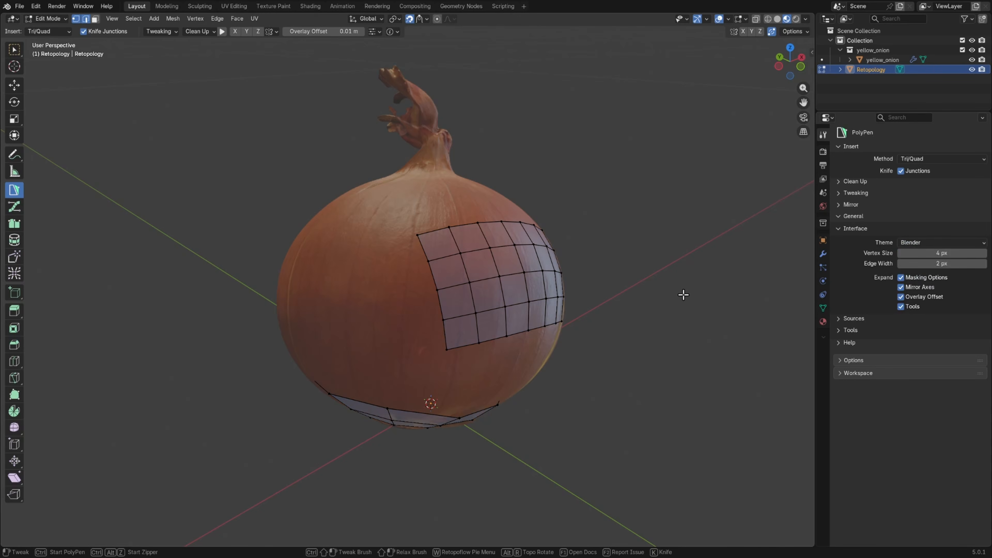
# Delete the fourth face in the second row of the retopology grid on the onion's side
pyautogui.moveTo(680, 294); pyautogui.dragTo(647, 292, button='middle')
pyautogui.press('3')
pyautogui.click(496, 282)
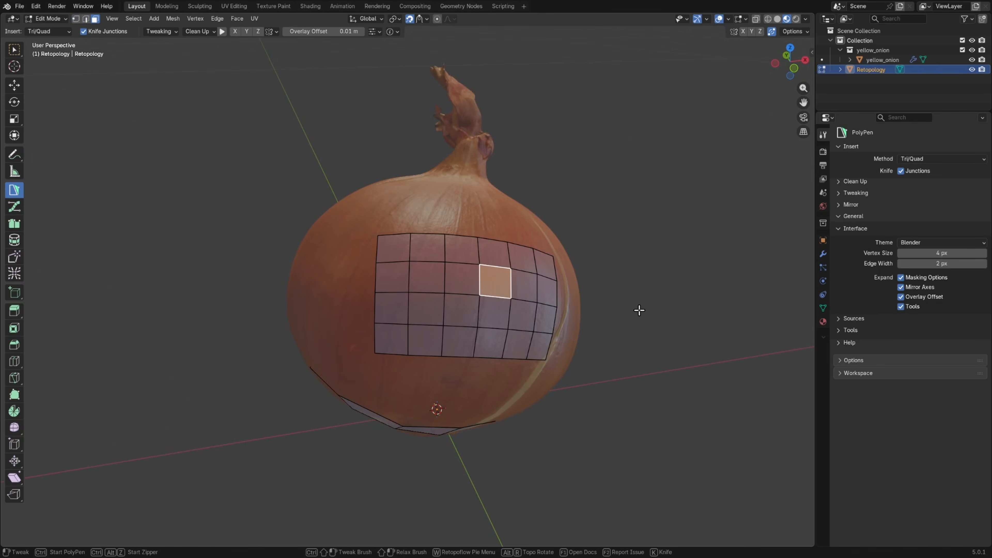
pyautogui.keyDown('shift'); pyautogui.click(456, 280); pyautogui.keyUp('shift')
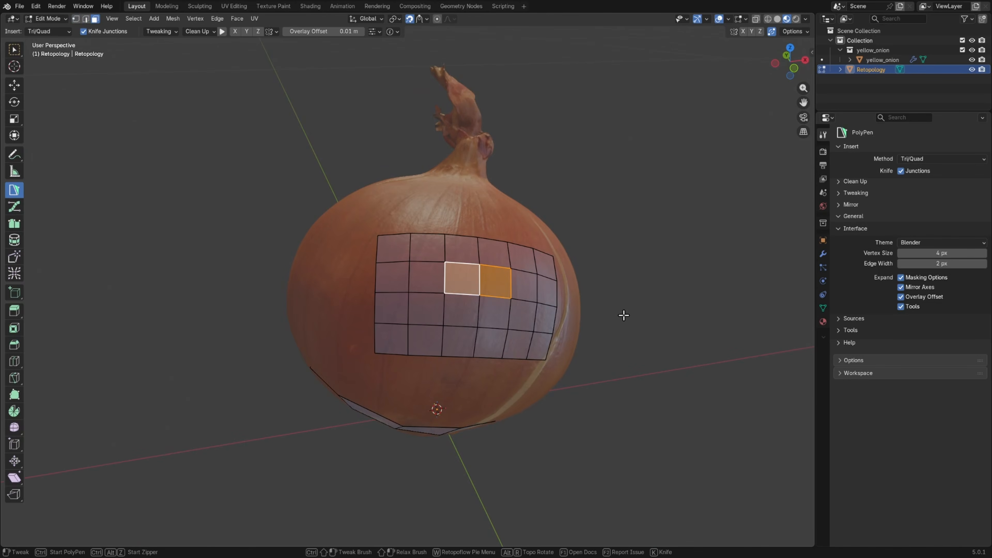
pyautogui.click(506, 279)
pyautogui.press('x')
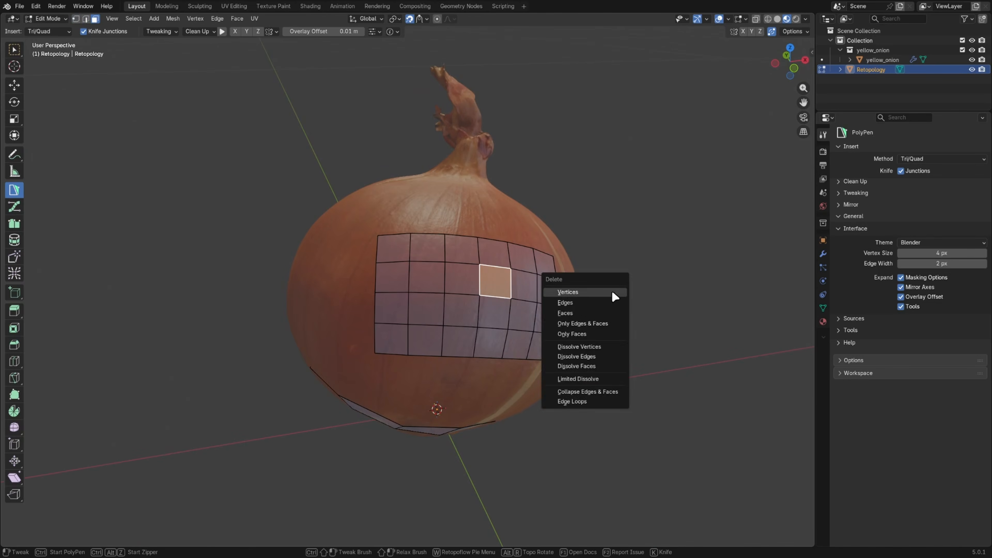
pyautogui.click(587, 311)
# Select three adjoining faces forming an L shape in the second and third rows of the grid
pyautogui.moveTo(576, 370)
pyautogui.mouseDown(button='middle')
pyautogui.moveTo(636, 359)
pyautogui.moveTo(571, 356)
pyautogui.mouseUp(button='middle')
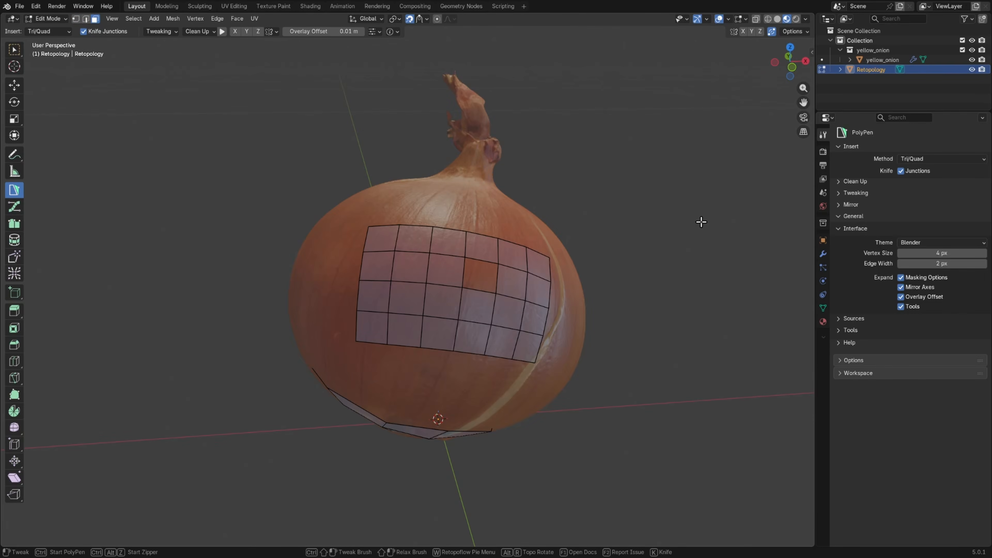
pyautogui.moveTo(661, 260)
pyautogui.mouseDown(button='middle')
pyautogui.moveTo(671, 255)
pyautogui.moveTo(647, 266)
pyautogui.mouseUp(button='middle')
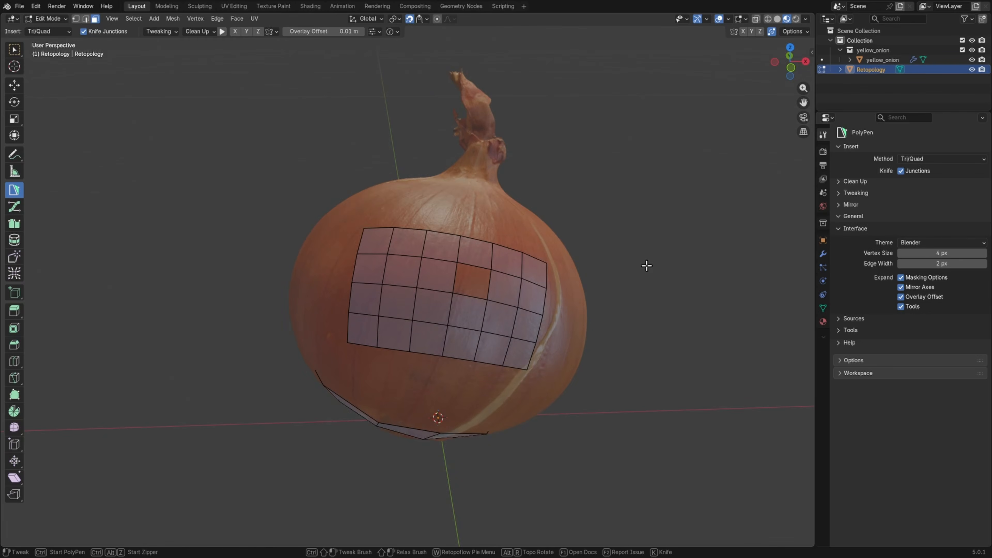
pyautogui.click(435, 310)
pyautogui.keyDown('shift'); pyautogui.click(392, 305); pyautogui.keyUp('shift')
pyautogui.keyDown('shift'); pyautogui.click(394, 279); pyautogui.keyUp('shift')
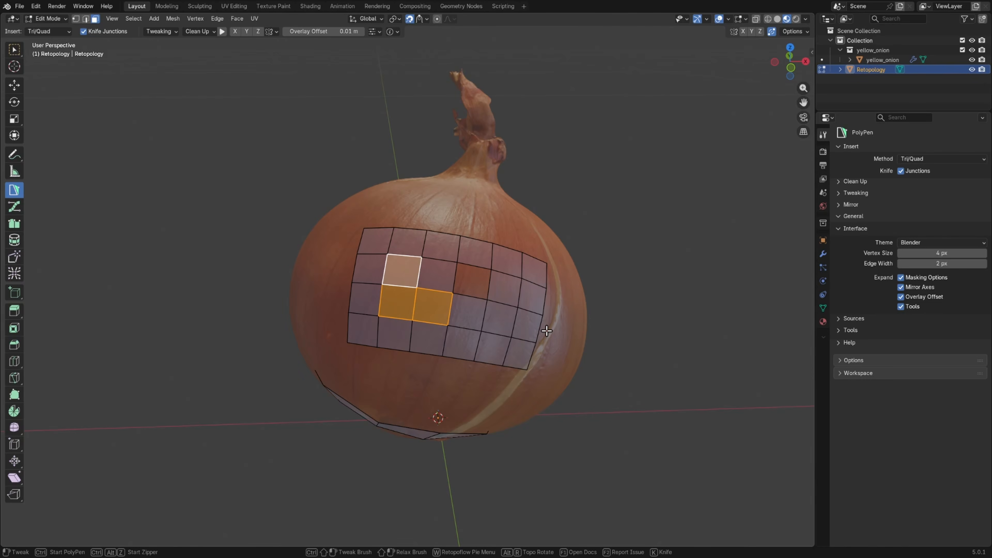
# Try the Blue, Green, Orange, Pink and Purple interface themes in turn and settle on Blue
pyautogui.click(929, 243)
pyautogui.click(921, 265)
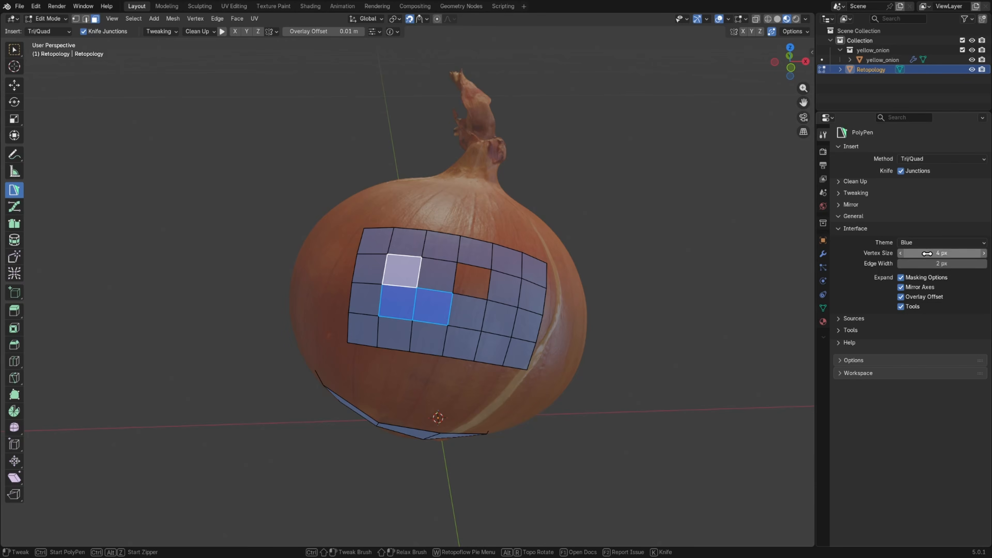
pyautogui.click(951, 242)
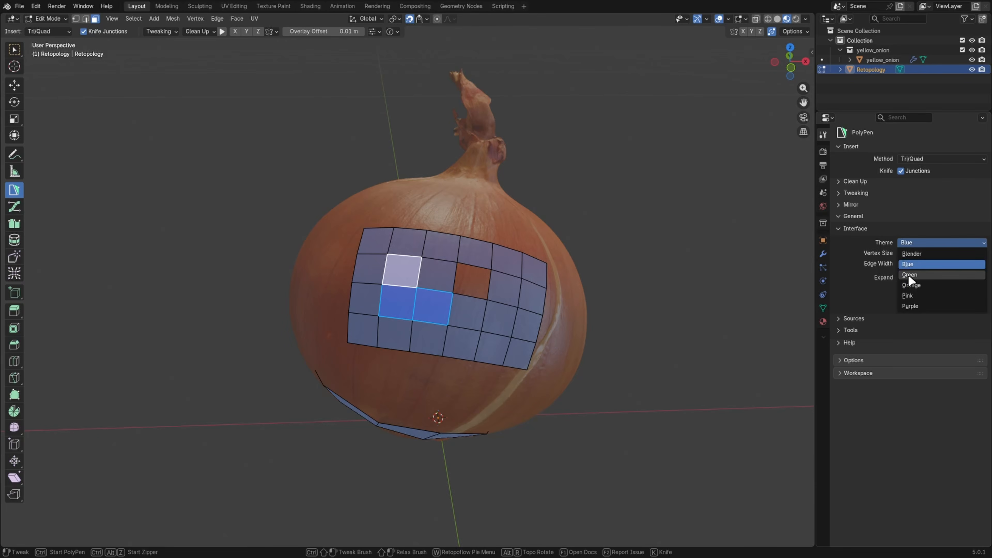
pyautogui.click(908, 274)
pyautogui.click(948, 243)
pyautogui.click(922, 285)
pyautogui.click(940, 241)
pyautogui.click(916, 295)
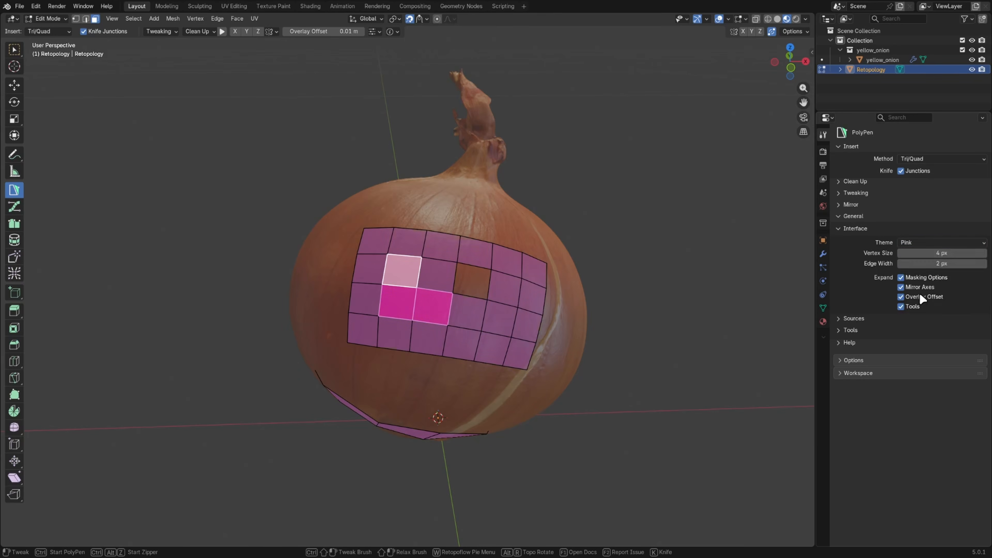
pyautogui.click(936, 241)
pyautogui.click(922, 306)
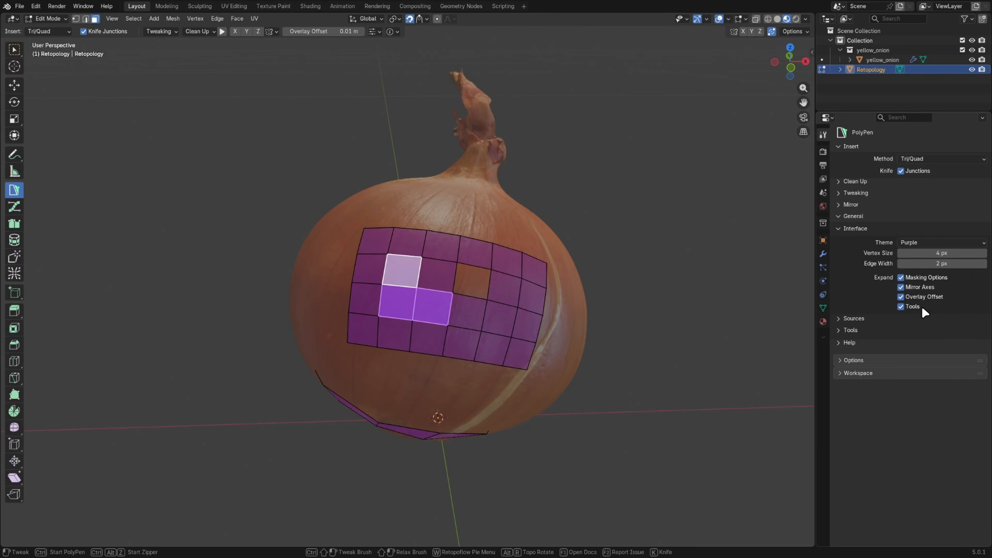
pyautogui.click(938, 243)
pyautogui.click(927, 263)
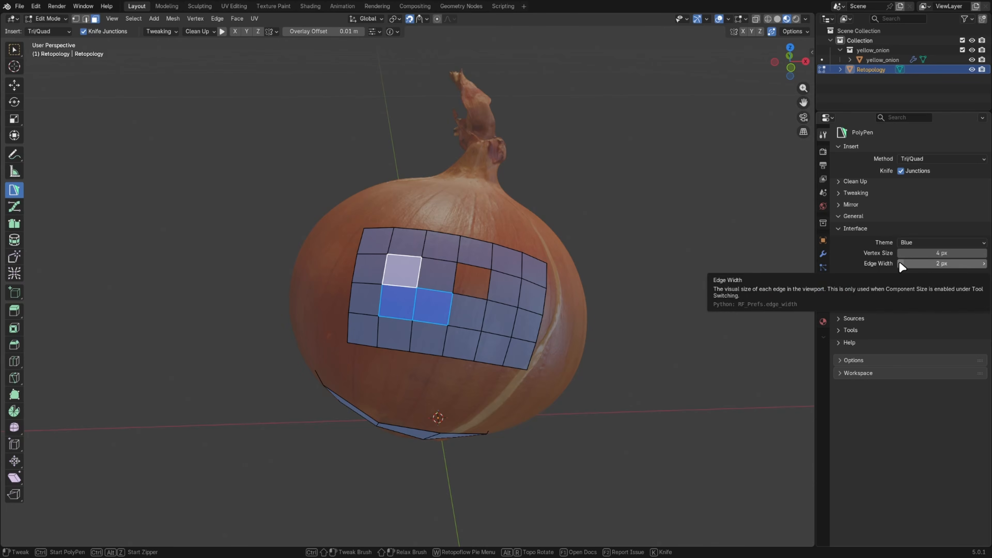
# Try an edge width of 3 px, compare the mesh display with the Select Box tool, and set PolyPen's vertex size to 3 px
pyautogui.click(985, 264)
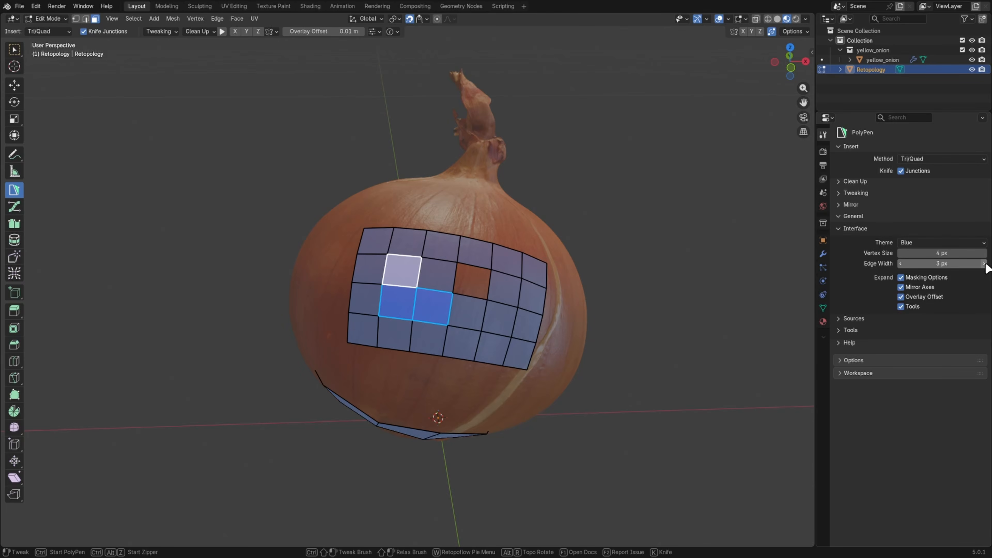
pyautogui.click(14, 50)
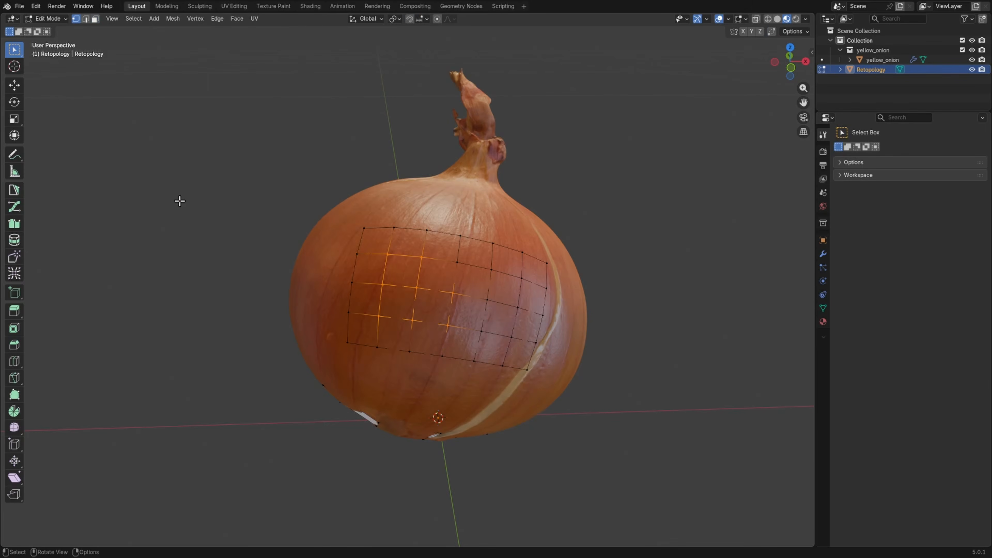
pyautogui.click(17, 189)
pyautogui.moveTo(943, 254)
pyautogui.mouseDown()
pyautogui.moveTo(926, 254)
pyautogui.moveTo(948, 253)
pyautogui.mouseUp()
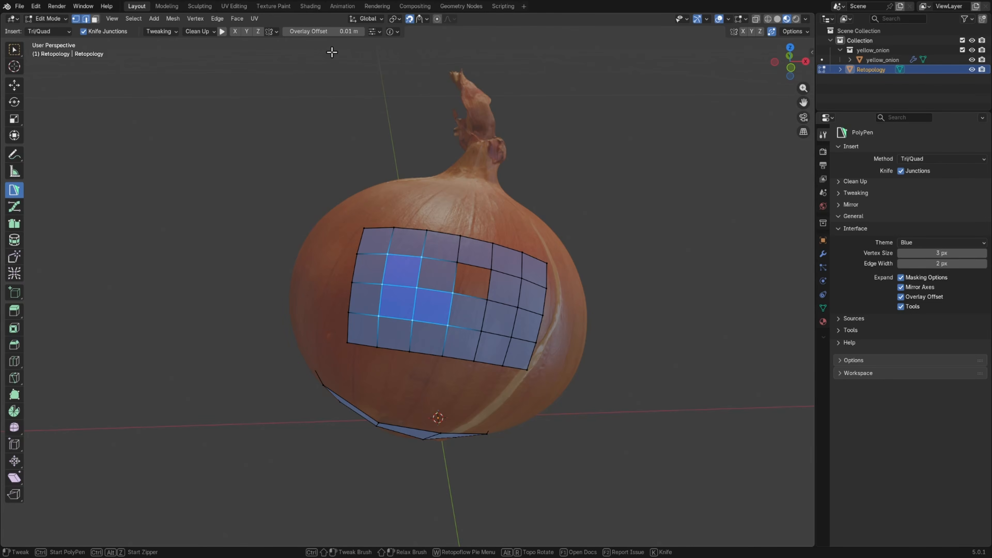
# Try an overlay offset of 0.0043 m and set it to 0.0133 m
pyautogui.moveTo(332, 115); pyautogui.dragTo(387, 119, button='middle')
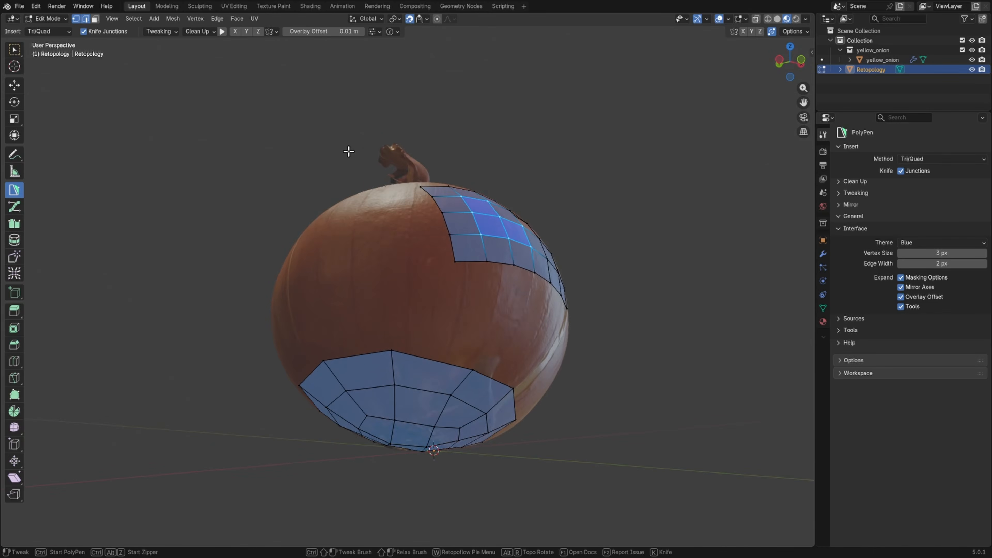
pyautogui.moveTo(324, 31)
pyautogui.mouseDown()
pyautogui.moveTo(301, 32)
pyautogui.moveTo(329, 31)
pyautogui.mouseUp()
pyautogui.moveTo(317, 269); pyautogui.dragTo(457, 289, button='middle')
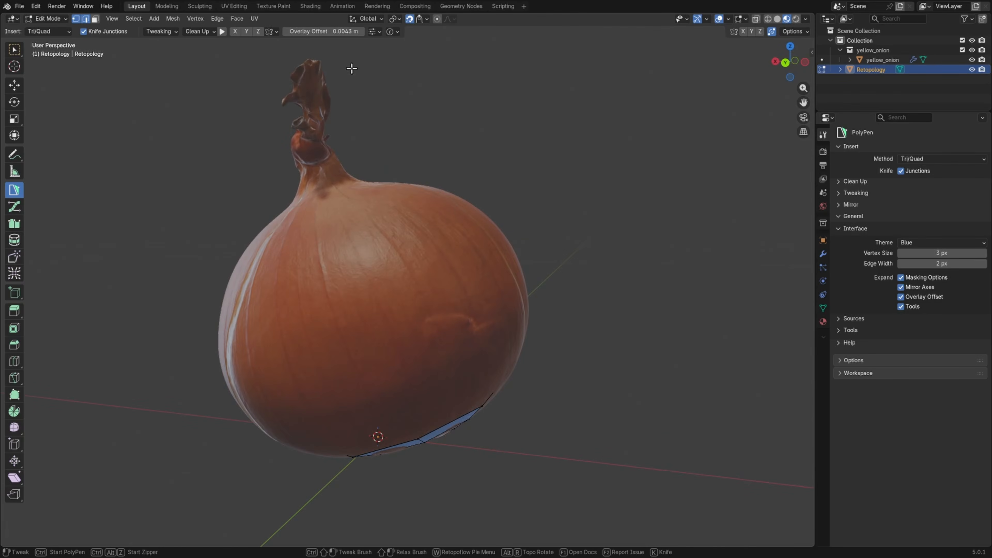
pyautogui.moveTo(325, 31)
pyautogui.mouseDown()
pyautogui.moveTo(352, 31)
pyautogui.moveTo(332, 31)
pyautogui.mouseUp()
pyautogui.moveTo(531, 227); pyautogui.dragTo(391, 212, button='middle')
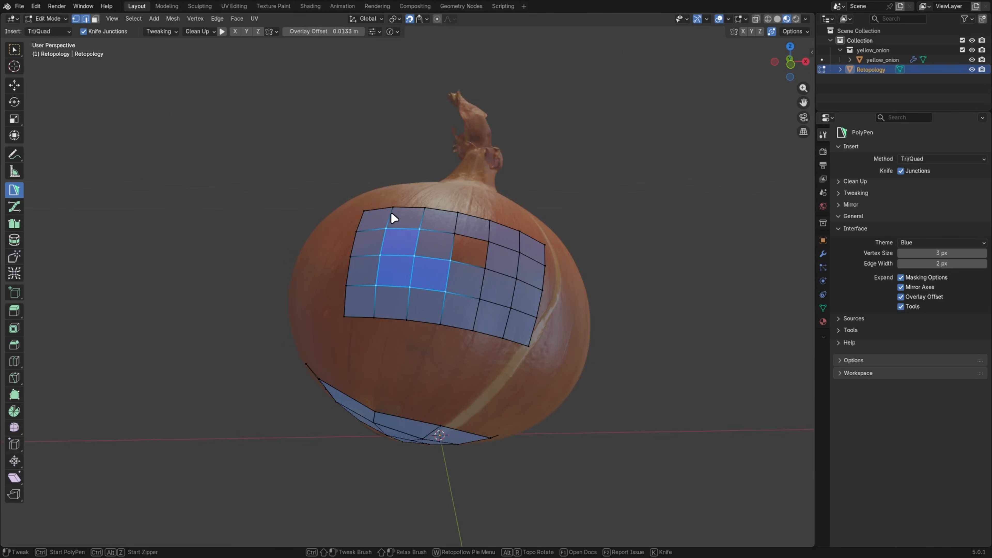
# Fill the hole in the grid's second row with a new quad using PolyPen
pyautogui.click(451, 245)
pyautogui.keyDown('ctrl'); pyautogui.click(487, 255); pyautogui.keyUp('ctrl')
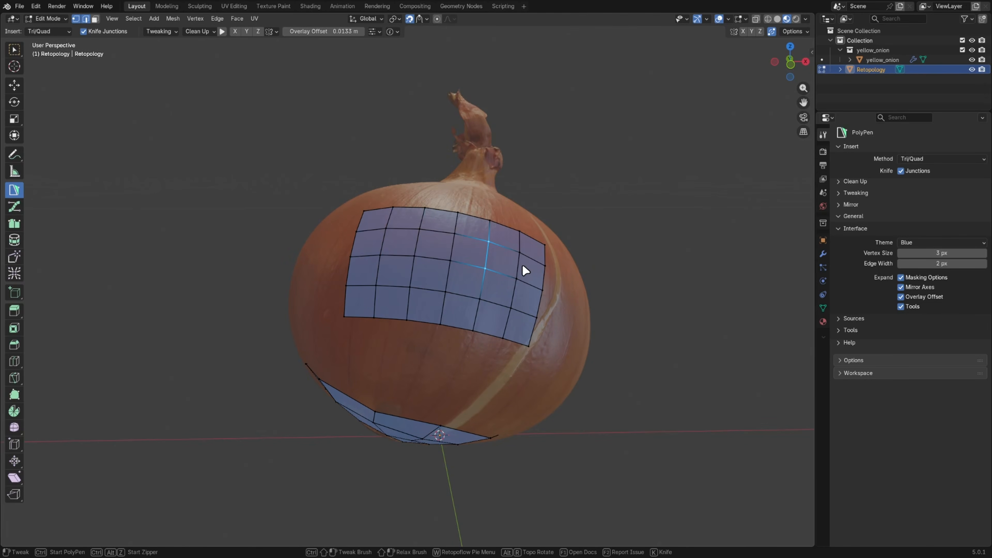
# Try a point-by-point knife cut up the grid's fourth column, from the bottom edge through the lower three rows
pyautogui.scroll(4, 524, 261)
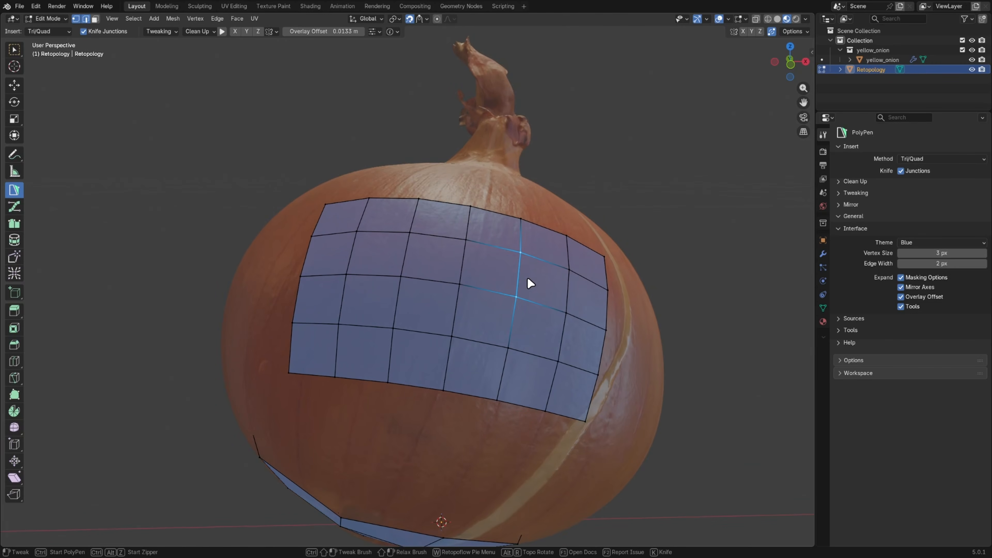
pyautogui.click(483, 387)
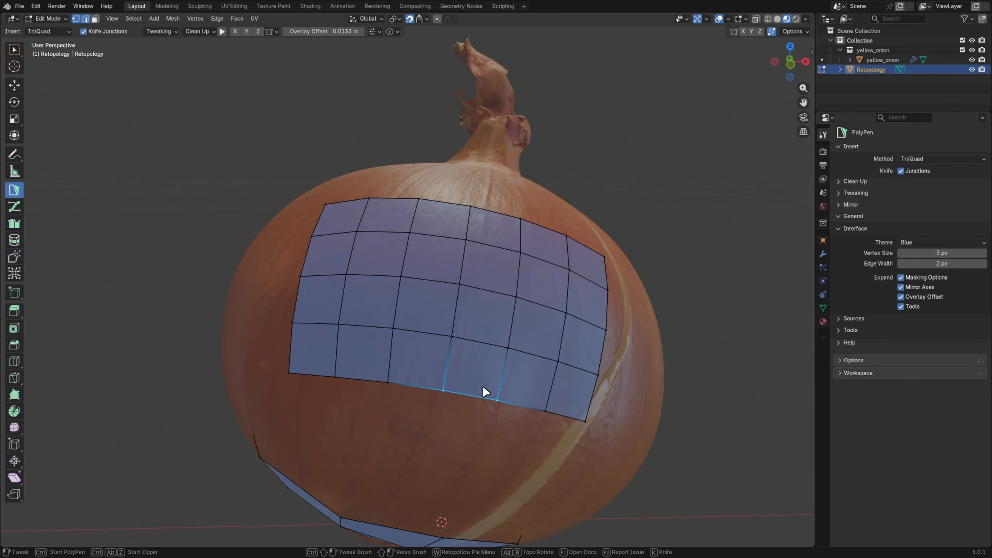
pyautogui.keyDown('ctrl'); pyautogui.click(466, 394); pyautogui.keyUp('ctrl')
pyautogui.keyDown('ctrl'); pyautogui.click(481, 343); pyautogui.keyUp('ctrl')
pyautogui.keyDown('ctrl'); pyautogui.click(486, 290); pyautogui.keyUp('ctrl')
pyautogui.keyDown('ctrl'); pyautogui.click(489, 245); pyautogui.keyUp('ctrl')
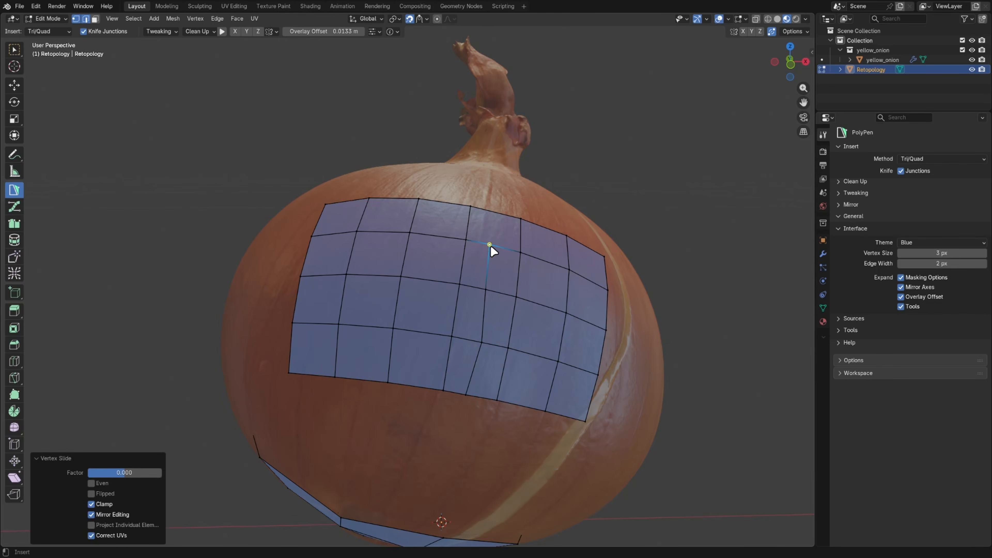
# Undo the point-by-point cut, try one continuous cut to the grid's upper edge, and undo that as well
pyautogui.hotkey('ctrl', 'z')
pyautogui.hotkey('ctrl', 'z')
pyautogui.hotkey('ctrl', 'z')
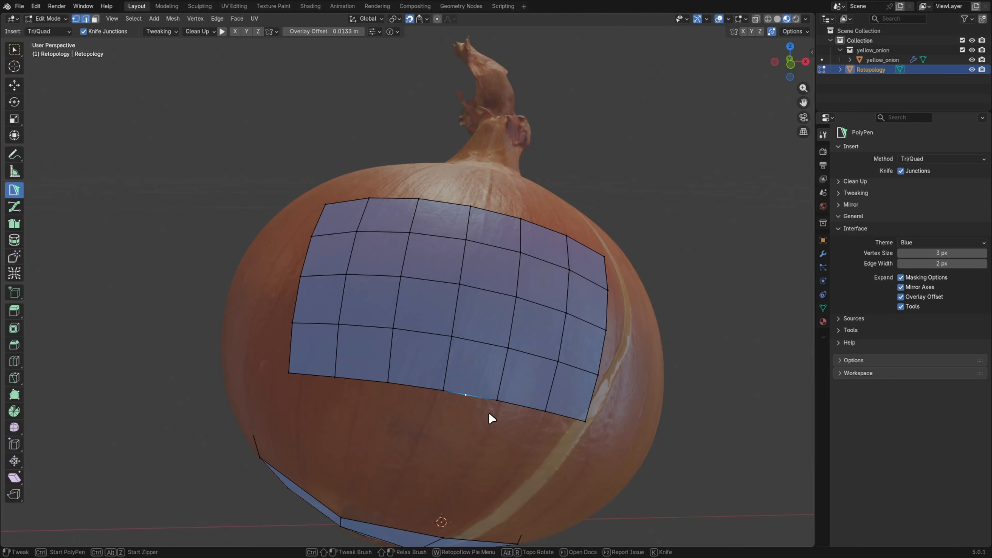
pyautogui.keyDown('ctrl'); pyautogui.click(499, 216); pyautogui.keyUp('ctrl')
pyautogui.hotkey('ctrl', 'z')
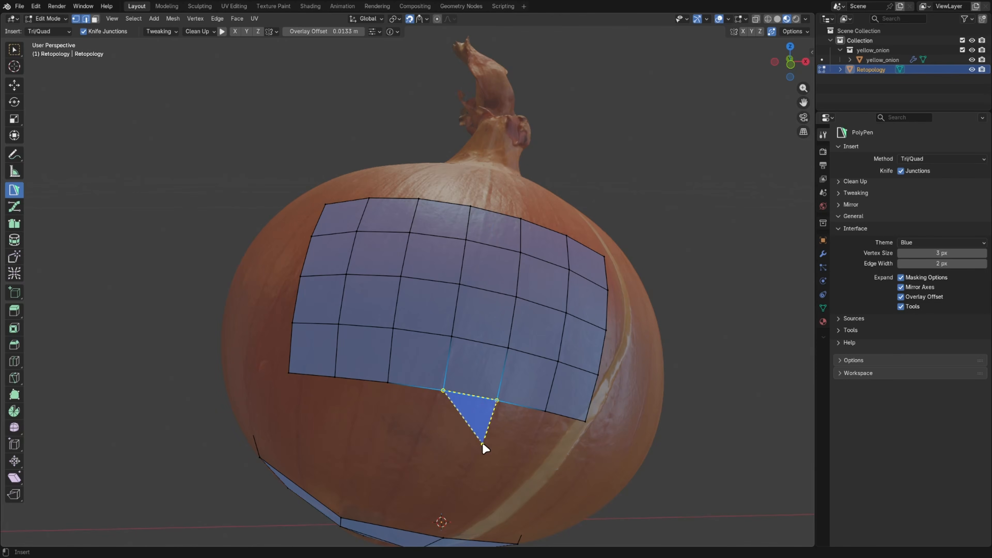
# Extend a new quad downward from the bottom edge of the grid's fourth column
pyautogui.click(434, 436)
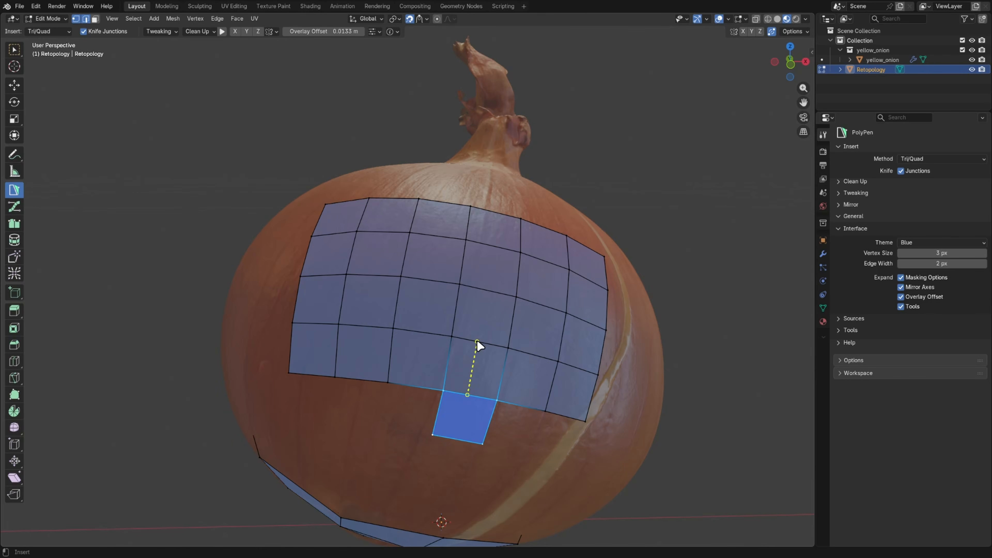
# Try a knife cut from the right edge of the grid's third row to the edge above the fifth column's face, and undo it
pyautogui.click(603, 354)
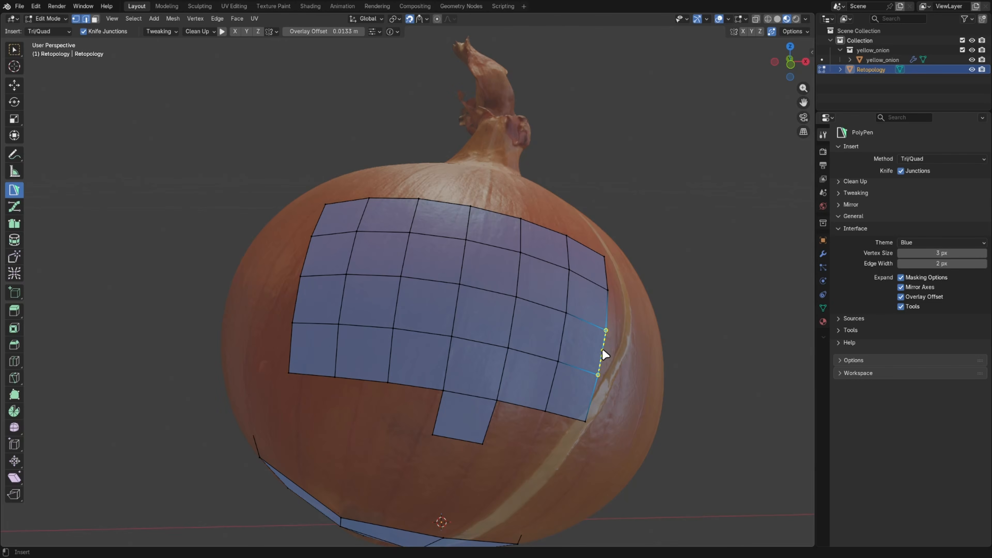
pyautogui.click(603, 358)
pyautogui.click(529, 301)
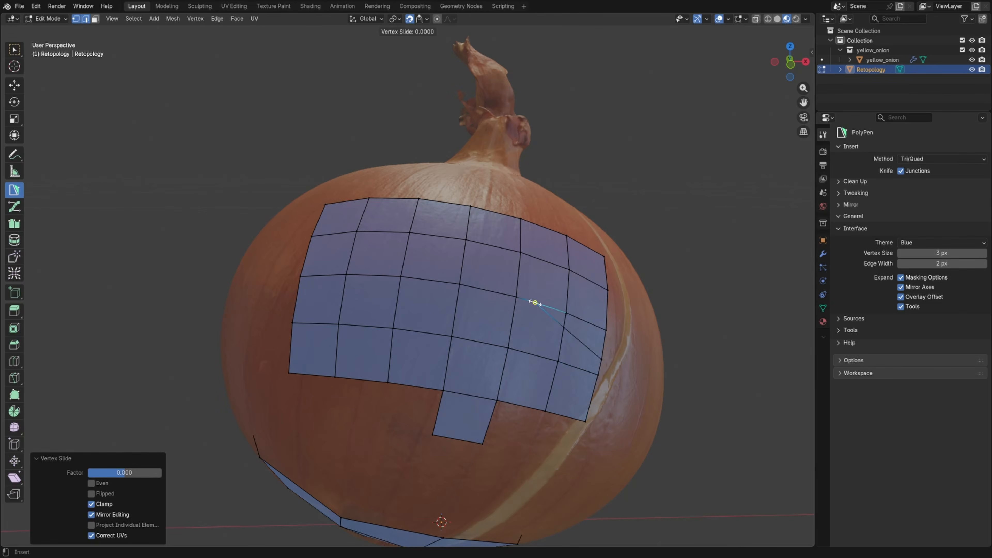
pyautogui.hotkey('ctrl', 'z')
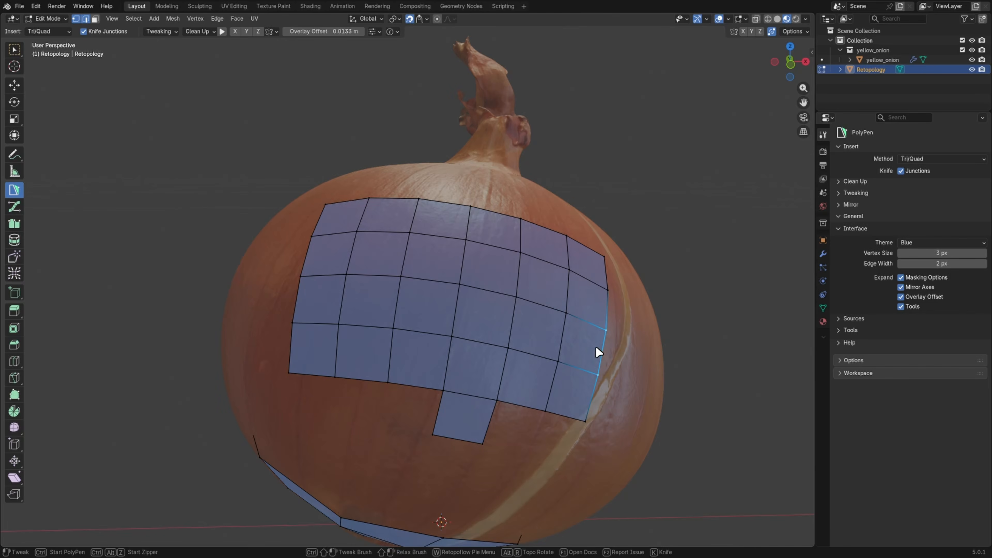
# Knife the grid's full third row from right to left, and a third-column cut from the bottom row's upper edge to the top row's lower edge
pyautogui.press('ctrl')
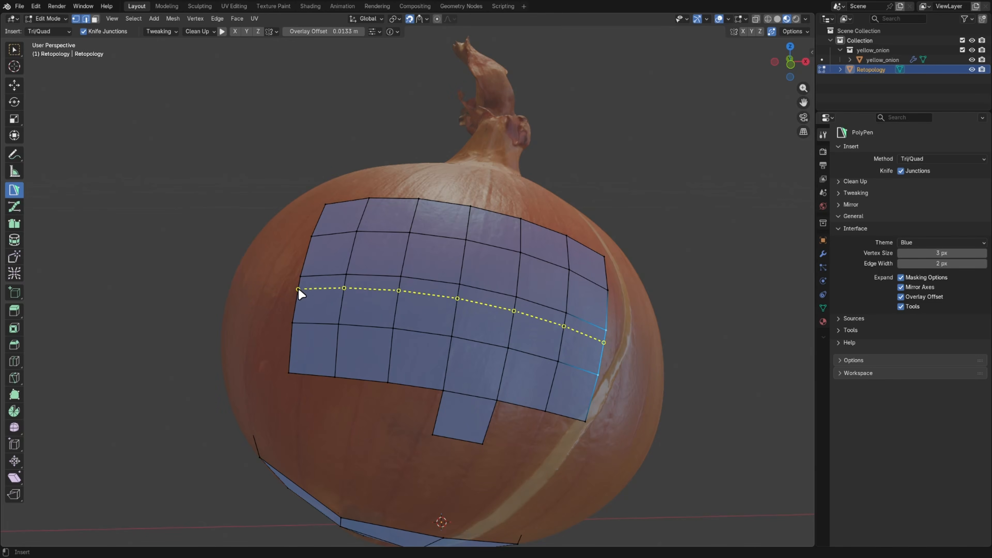
pyautogui.keyDown('ctrl'); pyautogui.click(297, 300); pyautogui.keyUp('ctrl')
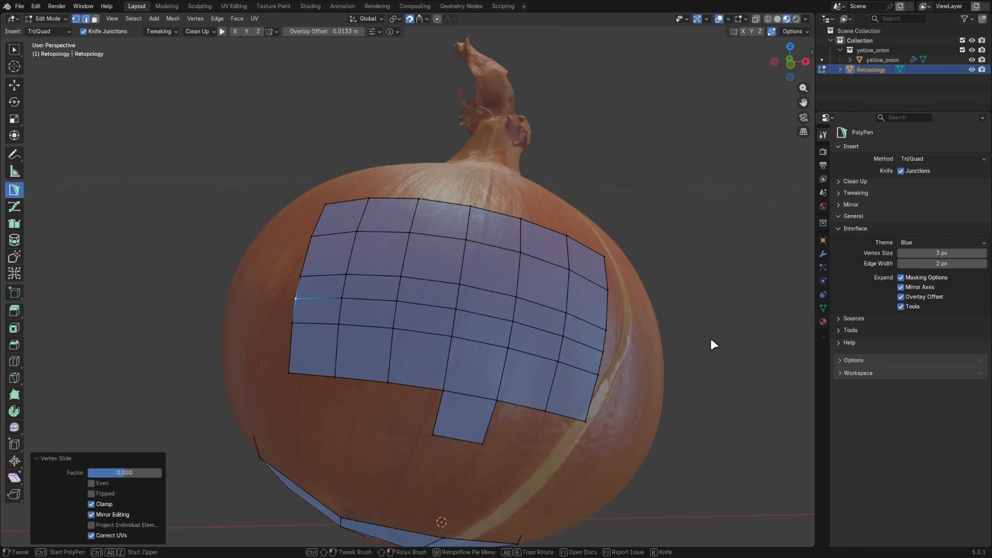
pyautogui.keyDown('ctrl'); pyautogui.click(425, 332); pyautogui.keyUp('ctrl')
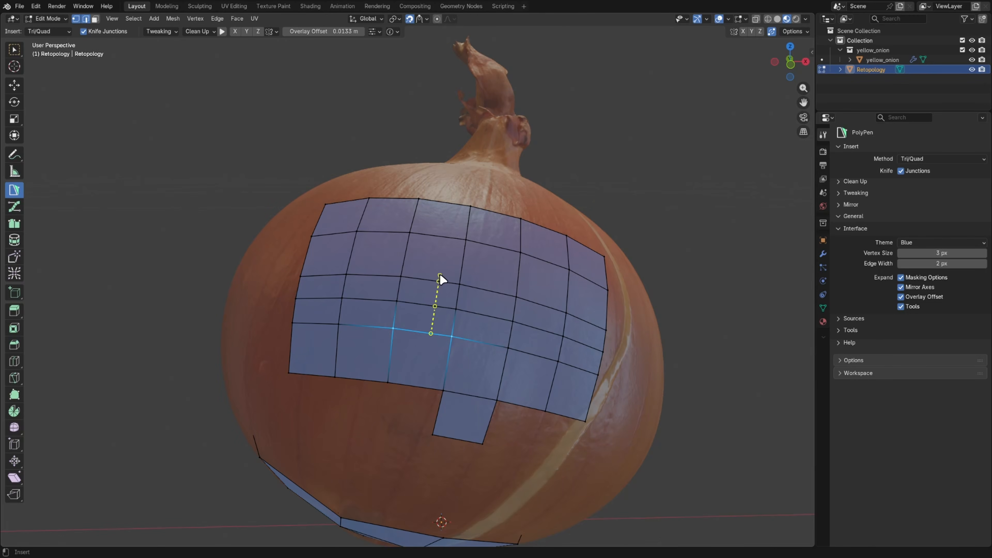
pyautogui.keyDown('ctrl'); pyautogui.click(436, 234); pyautogui.keyUp('ctrl')
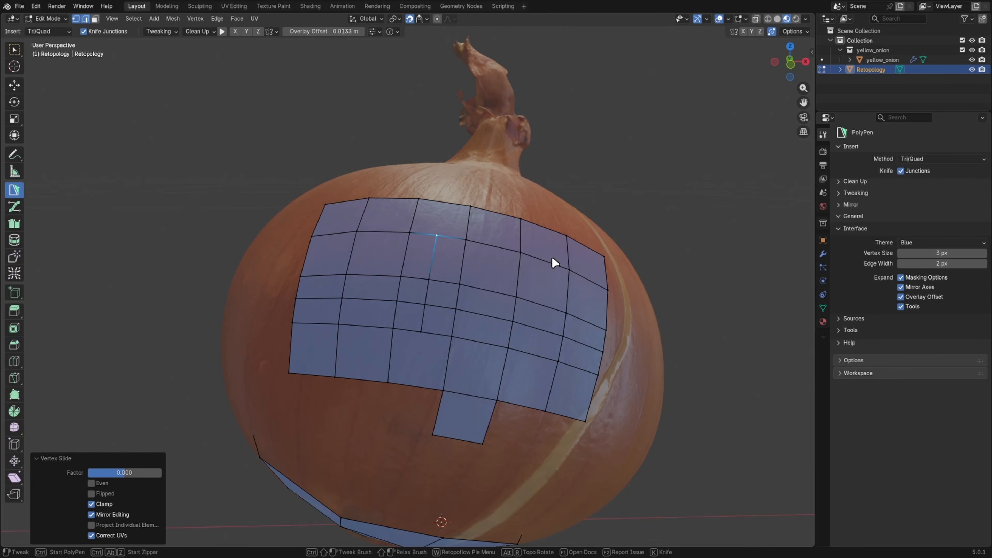
# Knife a partial loop through the outer ring of faces on the onion's bottom cap, ending on a spoke edge
pyautogui.moveTo(541, 394); pyautogui.dragTo(471, 479, button='middle')
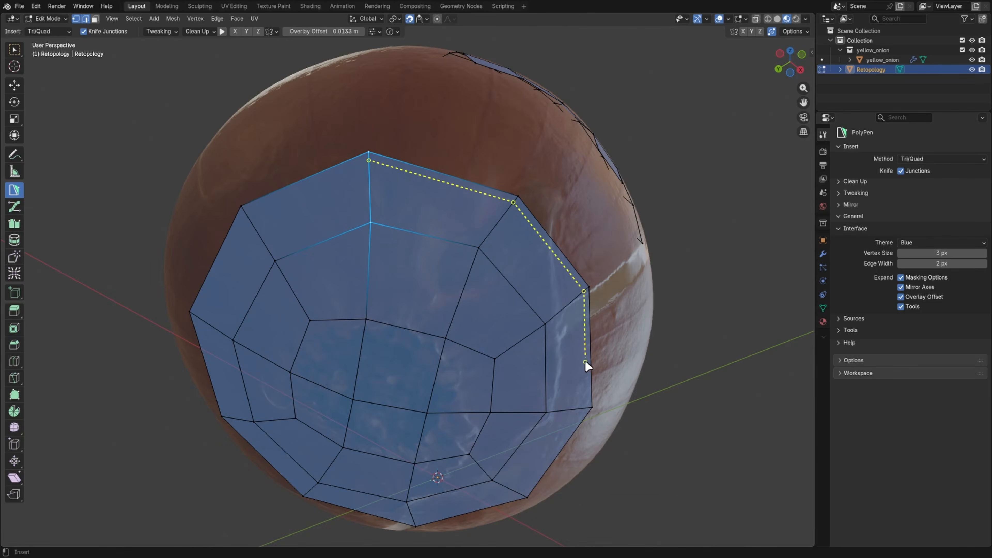
pyautogui.click(568, 410)
# Knife a zigzag through the second row's fifth face, from its lower-left corner to its upper-right corner
pyautogui.moveTo(663, 383); pyautogui.dragTo(643, 296, button='middle')
pyautogui.scroll(1, 680, 255)
pyautogui.scroll(1, 660, 287)
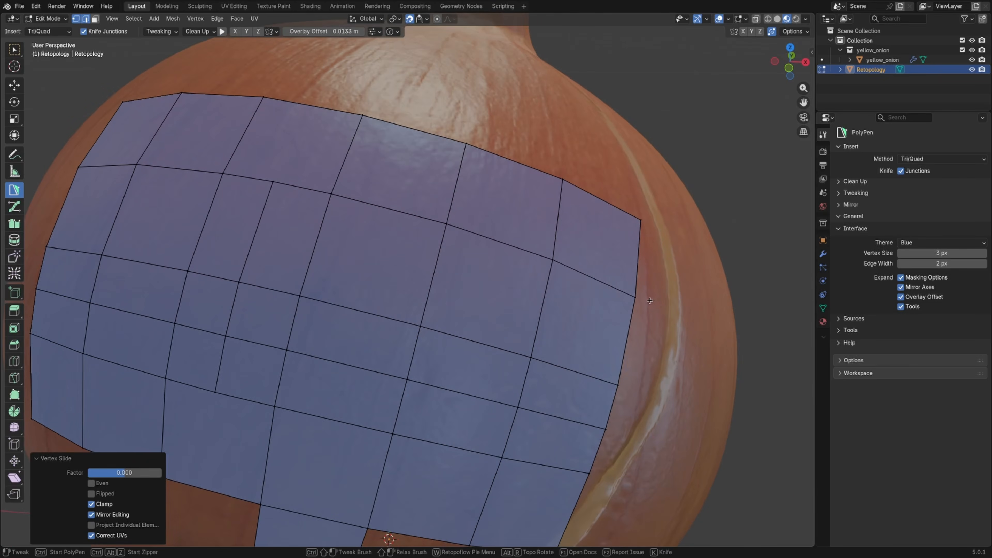
pyautogui.click(452, 335)
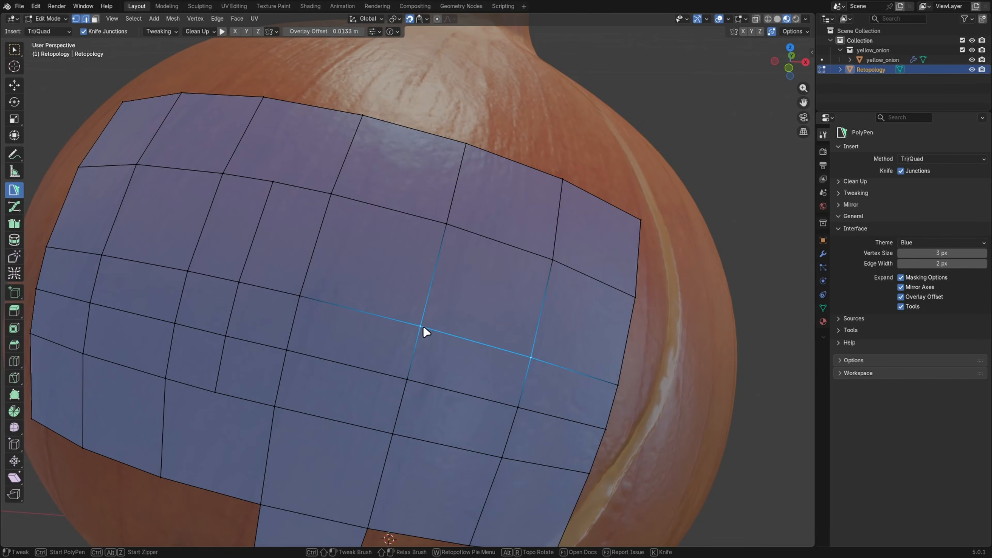
pyautogui.keyDown('ctrl'); pyautogui.click(470, 323); pyautogui.keyUp('ctrl')
pyautogui.keyDown('ctrl'); pyautogui.click(468, 287); pyautogui.keyUp('ctrl')
pyautogui.keyDown('ctrl'); pyautogui.click(504, 289); pyautogui.keyUp('ctrl')
pyautogui.keyDown('ctrl'); pyautogui.click(513, 315); pyautogui.keyUp('ctrl')
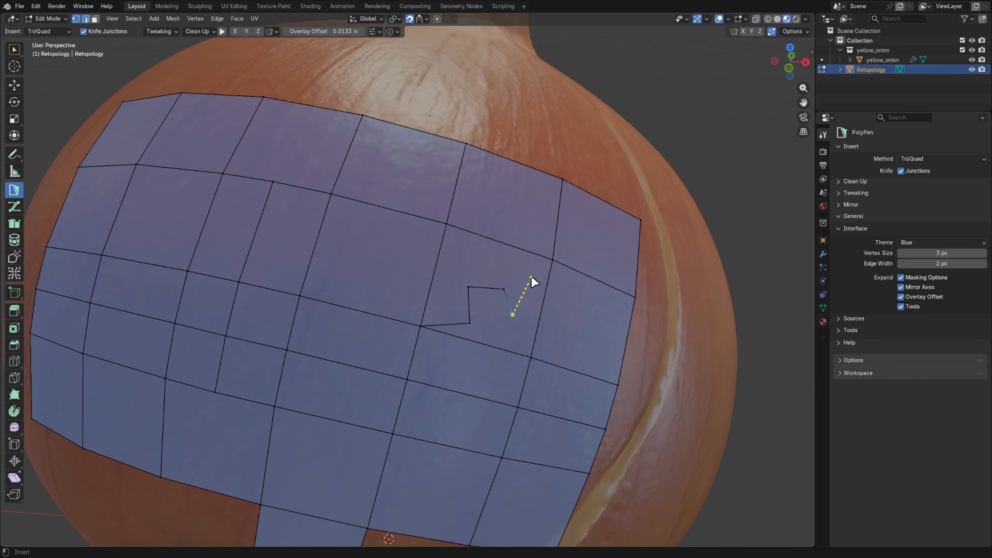
pyautogui.keyDown('ctrl'); pyautogui.click(552, 259); pyautogui.keyUp('ctrl')
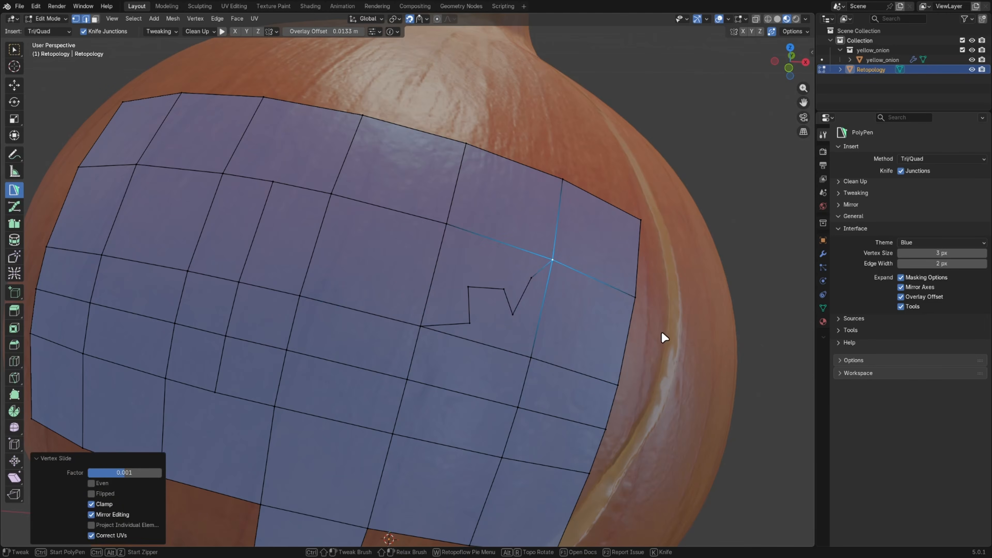
# Select the face pieces around the zigzag cut in face mode to check how the face was split
pyautogui.press('3')
pyautogui.click(485, 298)
pyautogui.click(492, 275)
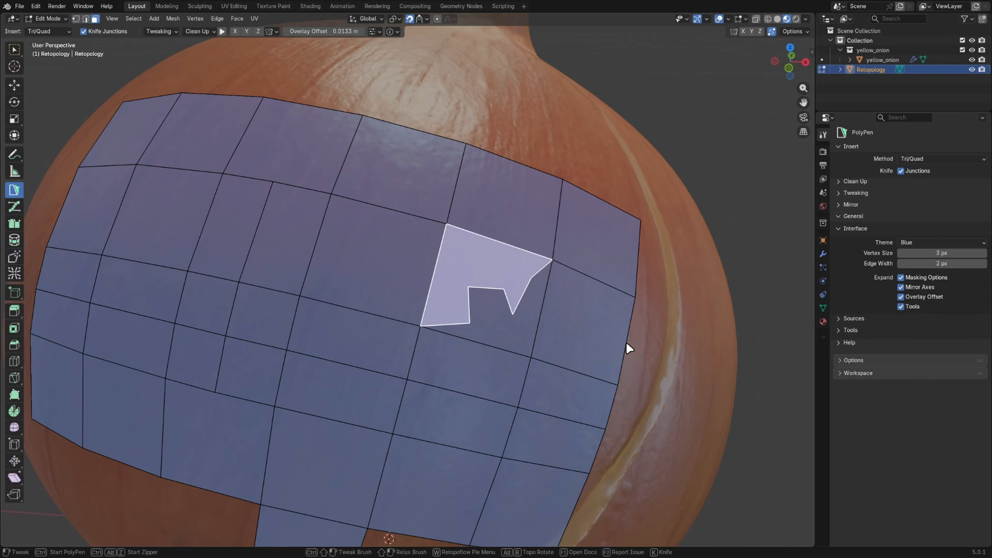
# Knife an open-ended zigzag from the lower-left corner into the second row's fourth face, and select that face to check it
pyautogui.press('1')
pyautogui.click(300, 296)
pyautogui.keyDown('ctrl'); pyautogui.click(346, 260); pyautogui.keyUp('ctrl')
pyautogui.keyDown('ctrl'); pyautogui.click(385, 290); pyautogui.keyUp('ctrl')
pyautogui.keyDown('ctrl'); pyautogui.click(395, 248); pyautogui.keyUp('ctrl')
pyautogui.keyDown('ctrl'); pyautogui.click(359, 224); pyautogui.keyUp('ctrl')
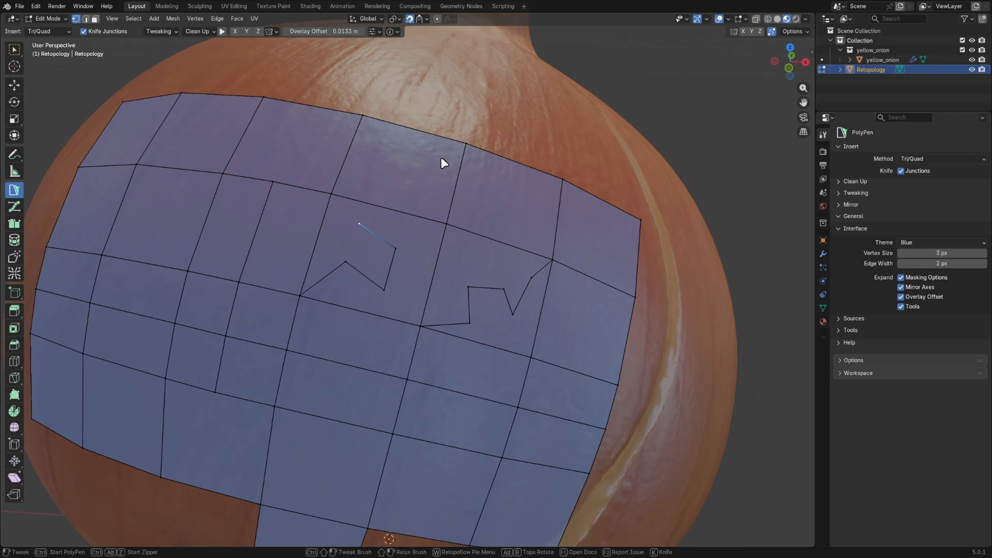
pyautogui.press('3')
pyautogui.click(417, 272)
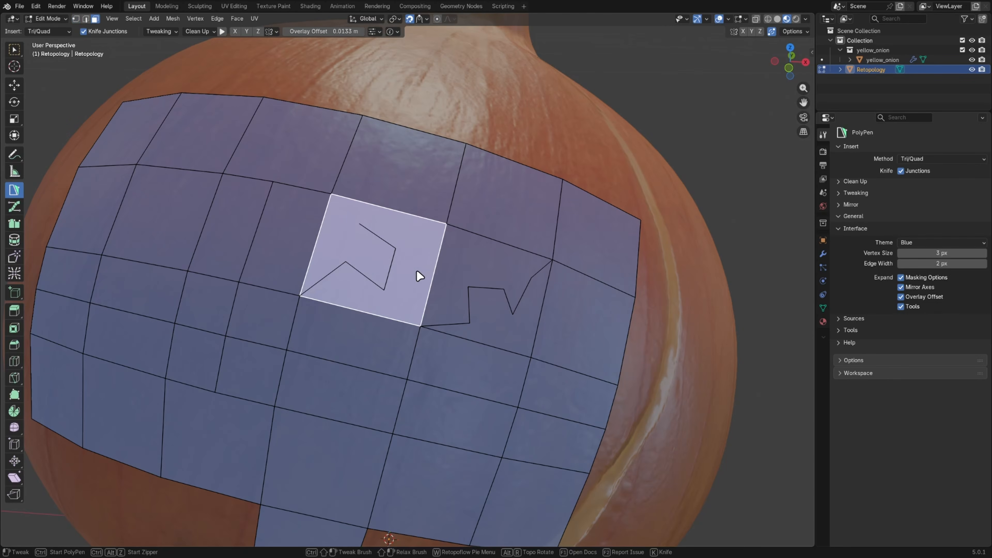
# Extend the open zigzag to the face's upper edge, check the pieces on both sides in face mode, and clear the selection
pyautogui.press('1')
pyautogui.click(359, 222)
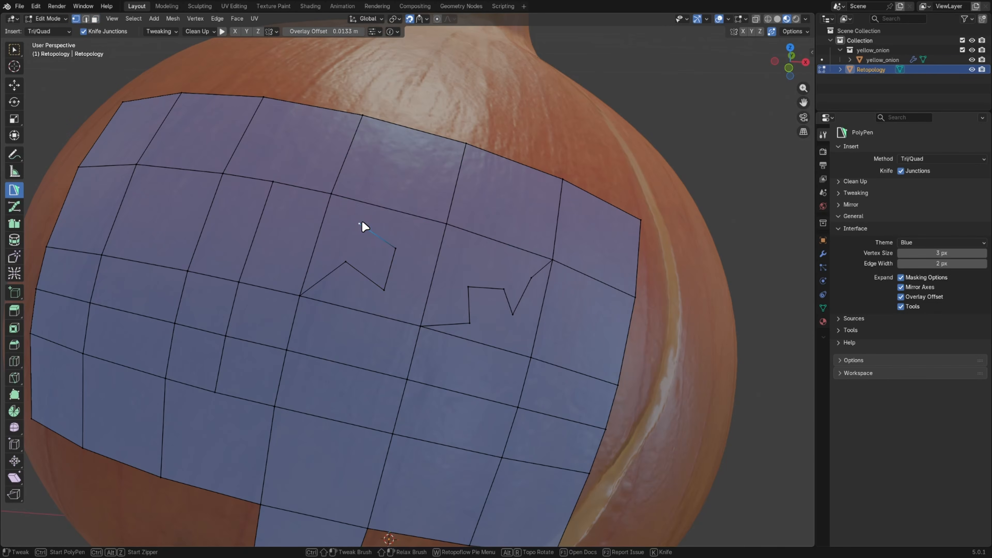
pyautogui.keyDown('ctrl'); pyautogui.click(389, 207); pyautogui.keyUp('ctrl')
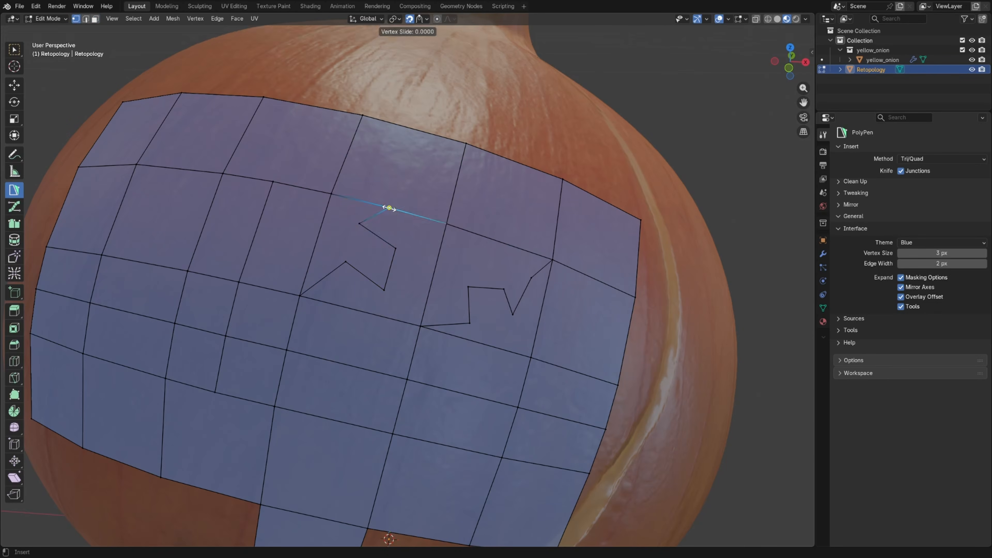
pyautogui.press('3')
pyautogui.click(430, 244)
pyautogui.click(361, 240)
pyautogui.click(431, 245)
pyautogui.hotkey('alt', 'a')
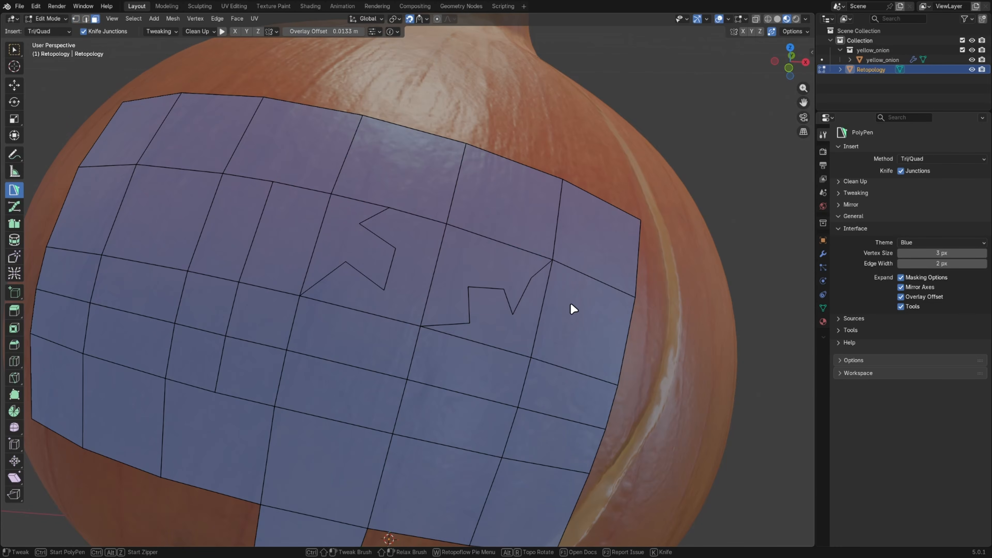
# Knife edges from two inner vertices of the fourth-column zigzag to the face's lower-right and upper-right corners
pyautogui.press('1')
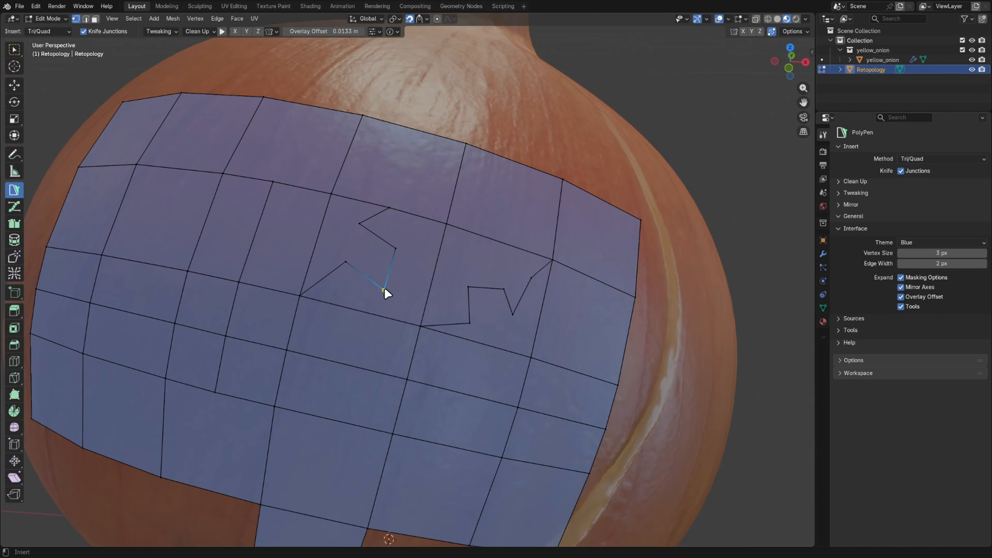
pyautogui.click(420, 325)
pyautogui.moveTo(398, 248); pyautogui.dragTo(447, 224)
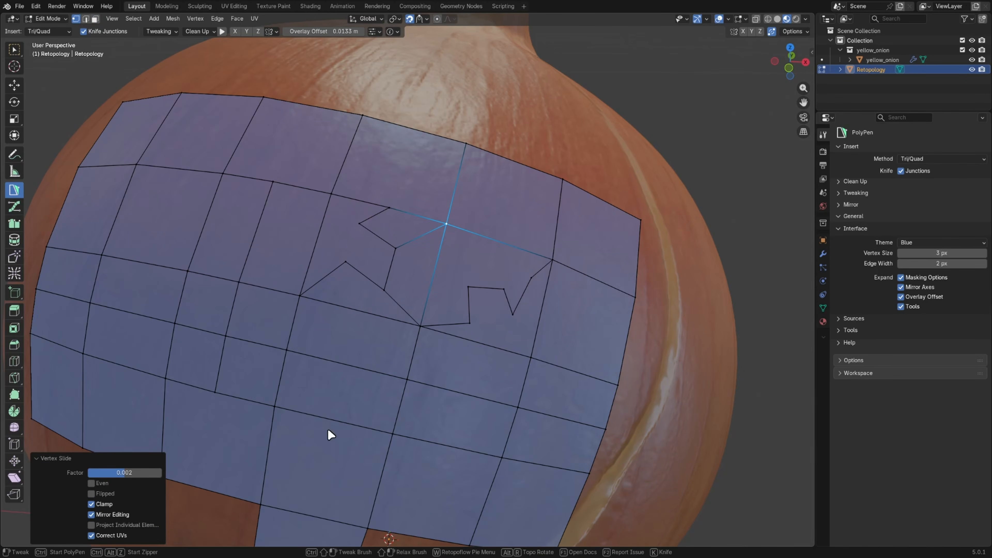
# Using knife junctions, continue the dead-end third-column cut through the bottom row's third and fourth faces and up the fourth column to the inserted row line
pyautogui.click(344, 487)
pyautogui.keyDown('shift'); pyautogui.moveTo(340, 504); pyautogui.dragTo(347, 456, button='middle'); pyautogui.keyUp('shift')
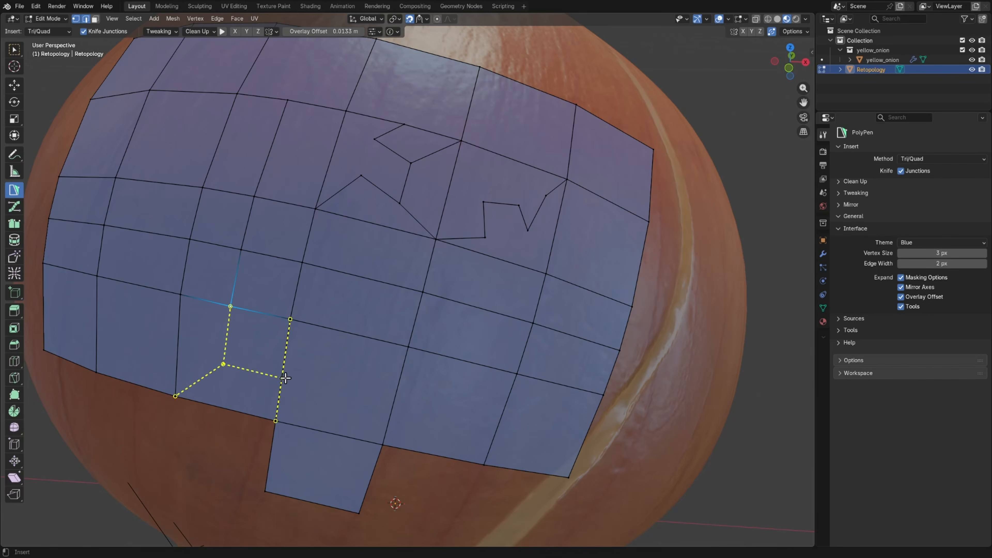
pyautogui.click(282, 369)
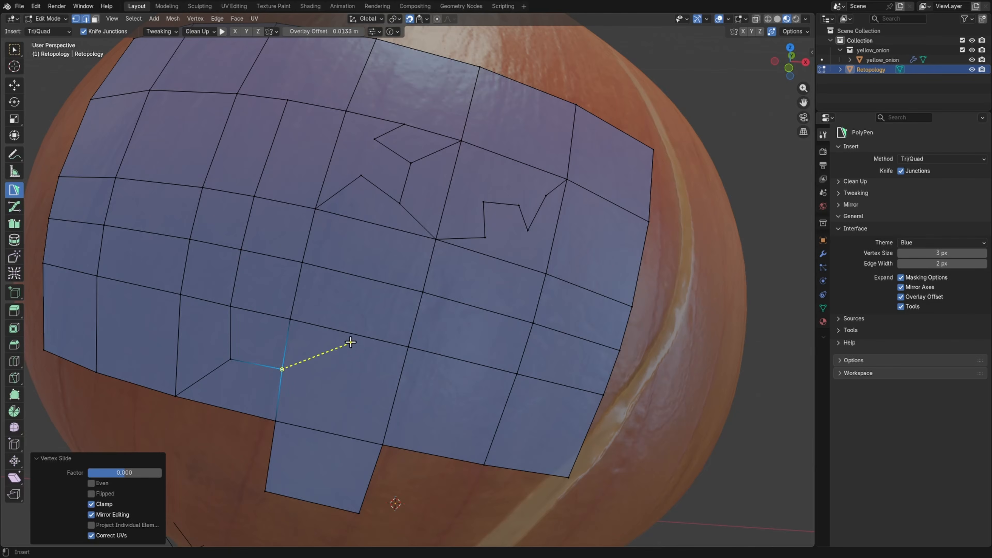
pyautogui.click(342, 330)
pyautogui.click(357, 275)
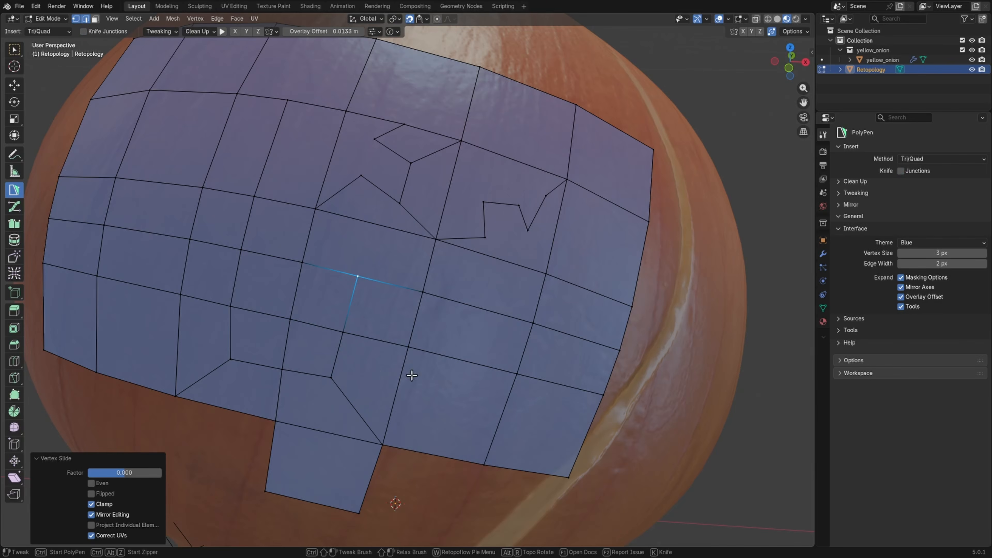
# Without knife junctions, build a three-way junction in the bottom row's fifth face, linking its bottom edge, right edge and upper-left corner
pyautogui.click(429, 455)
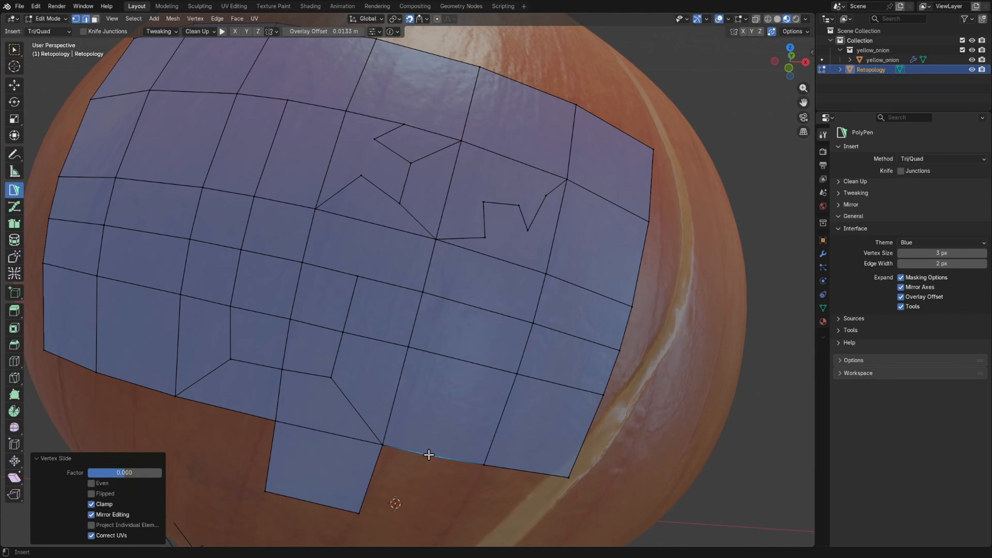
pyautogui.click(506, 408)
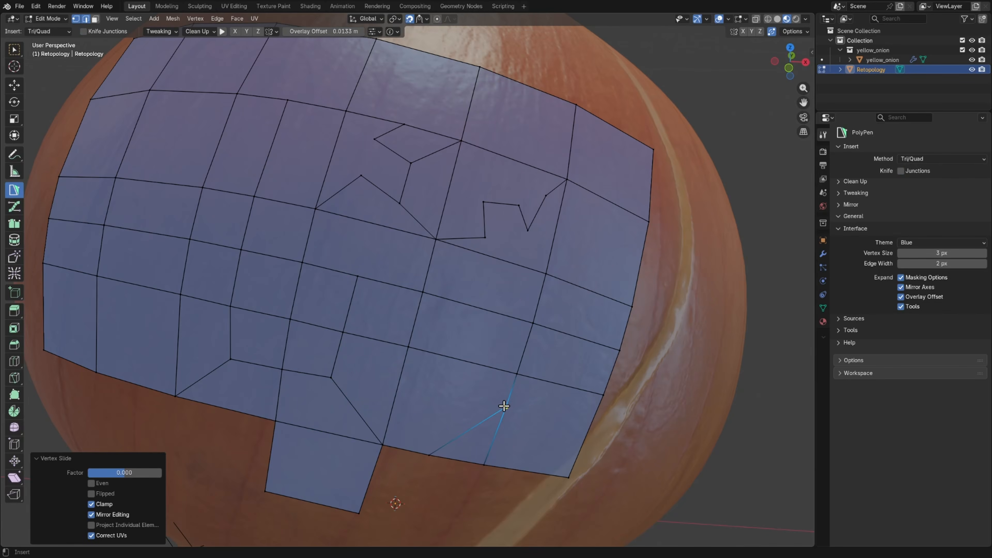
pyautogui.keyDown('ctrl'); pyautogui.click(464, 432); pyautogui.keyUp('ctrl')
pyautogui.moveTo(464, 432); pyautogui.dragTo(408, 347)
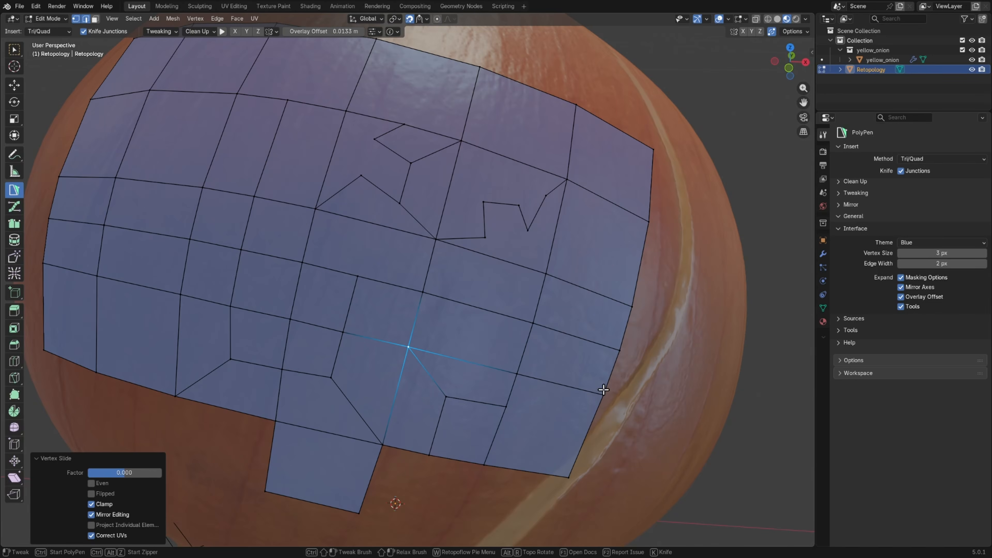
# Knife across the bottom row's sixth face to the grid's right edge, and up the entire sixth column from bottom to top
pyautogui.moveTo(506, 409); pyautogui.dragTo(590, 430)
pyautogui.moveTo(526, 471); pyautogui.dragTo(617, 126)
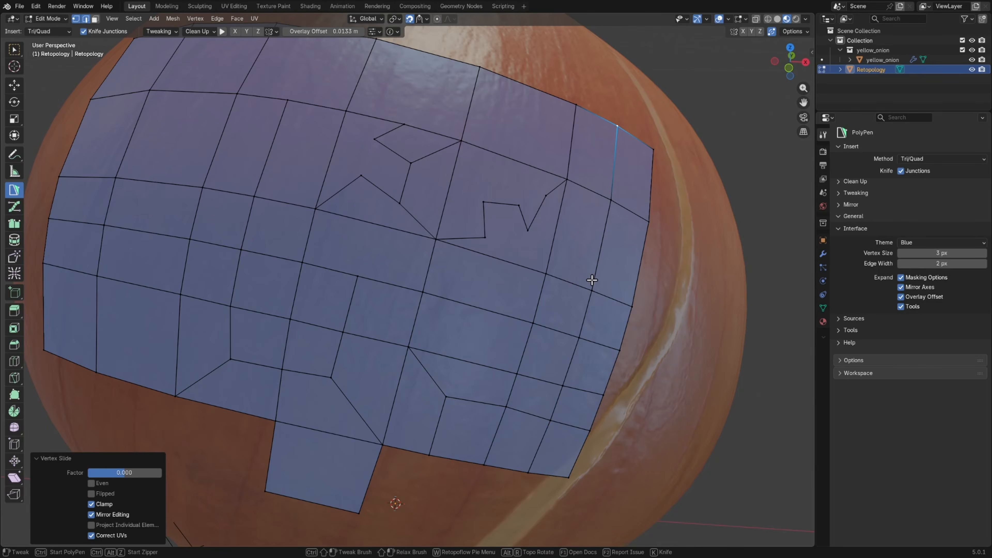
# Select all faces inside the bottom cap's outer ring in face mode and apply Topo Rotate to them
pyautogui.scroll(-6, 591, 282)
pyautogui.moveTo(586, 292); pyautogui.dragTo(535, 392, button='middle')
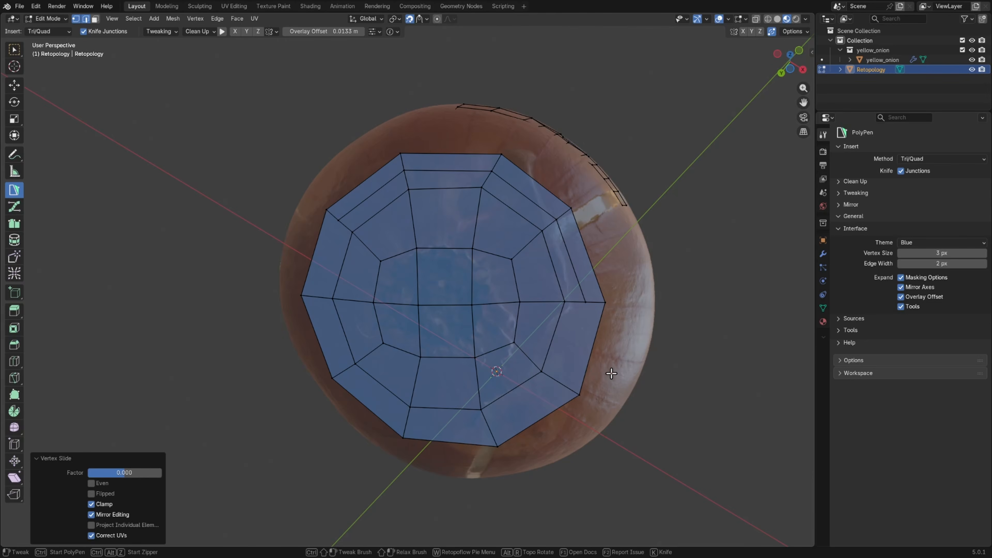
pyautogui.scroll(1, 611, 373)
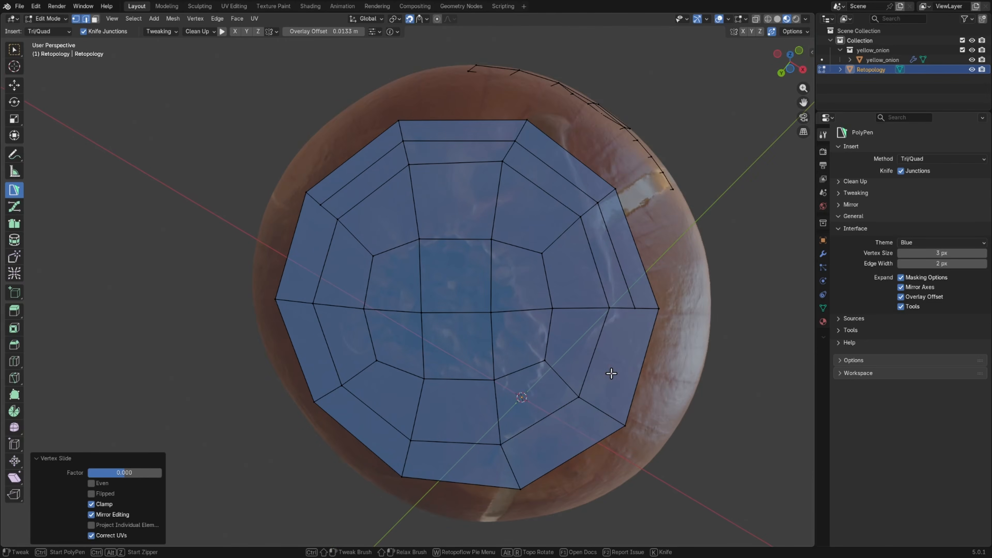
pyautogui.press('3')
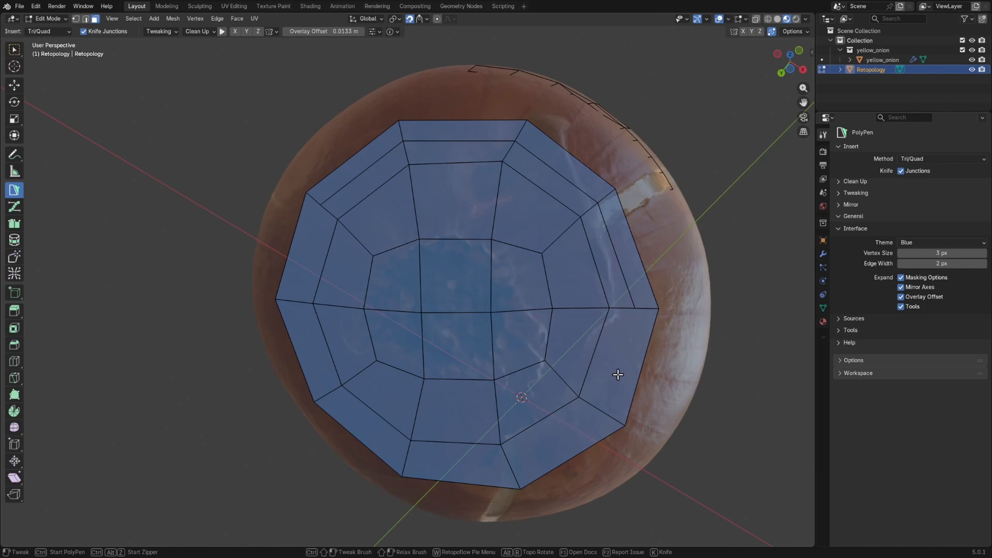
pyautogui.moveTo(353, 218); pyautogui.dragTo(554, 387)
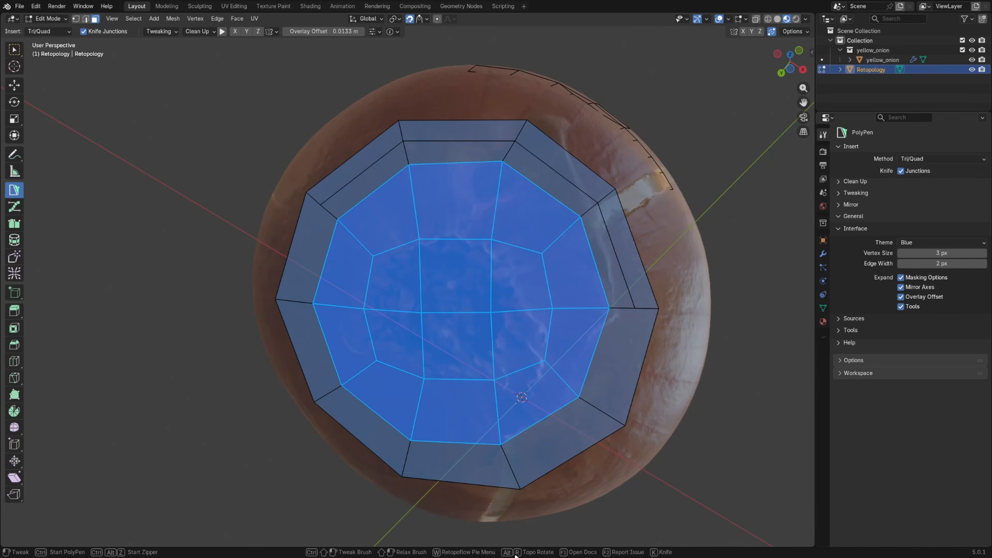
pyautogui.press('s')
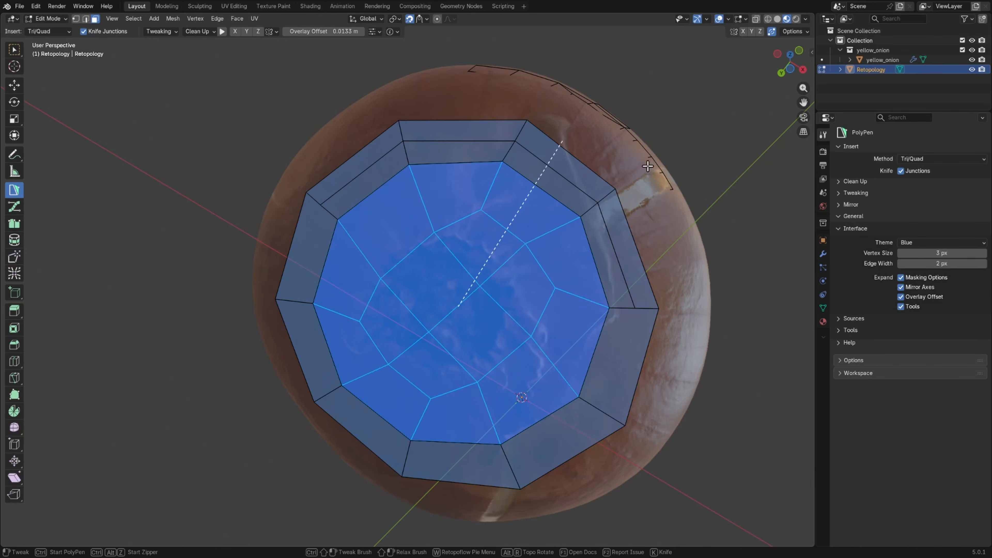
pyautogui.click(628, 398)
# Topo Rotate the selected bottom cap faces in one direction and rotate them back again
pyautogui.moveTo(676, 464); pyautogui.dragTo(581, 362, button='middle')
pyautogui.moveTo(538, 311); pyautogui.dragTo(536, 316, button='middle')
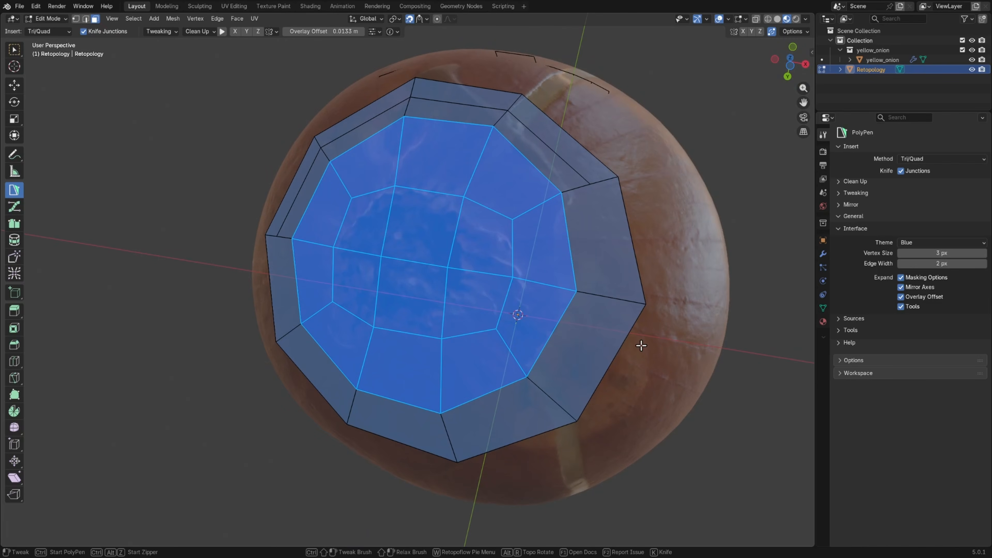
pyautogui.hotkey('alt', 'r')
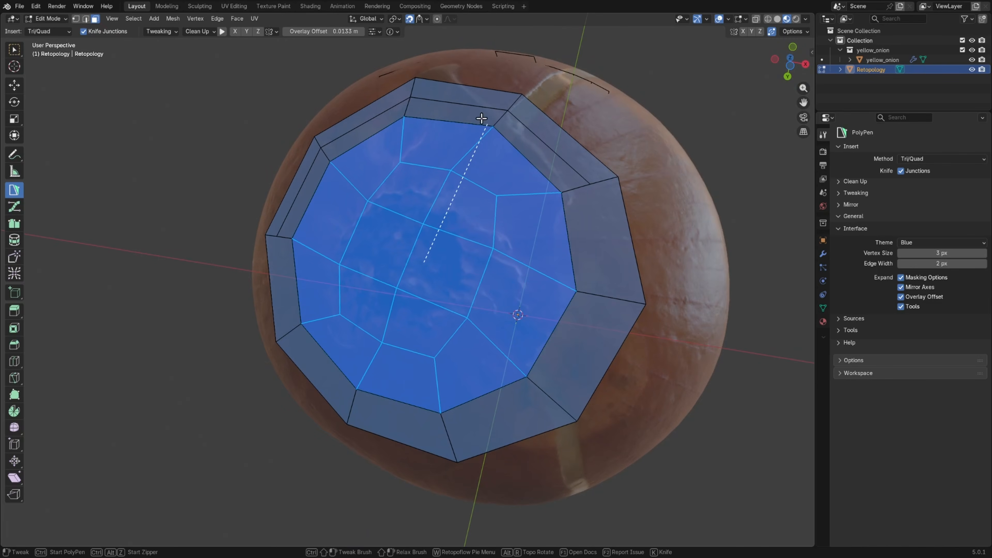
pyautogui.click(448, 93)
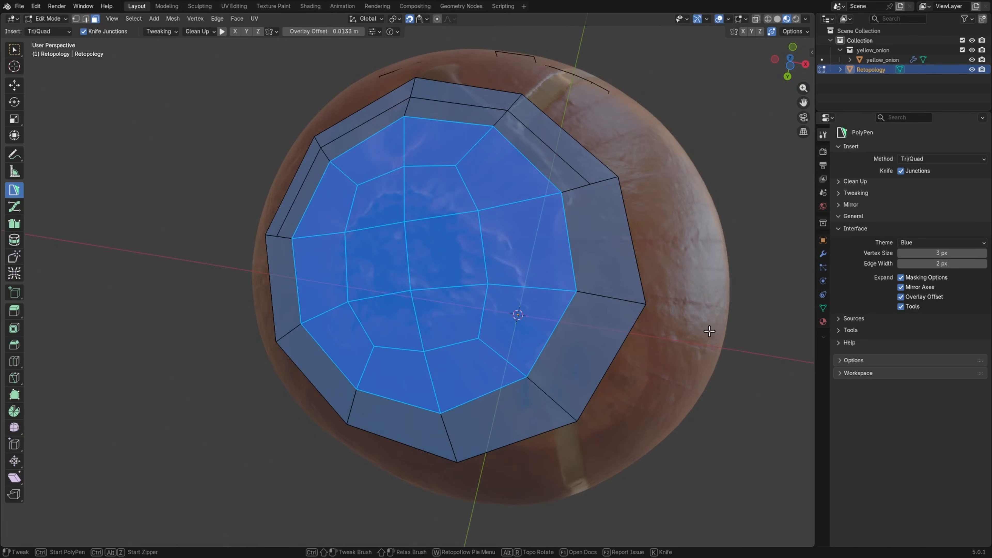
pyautogui.hotkey('alt', 'r')
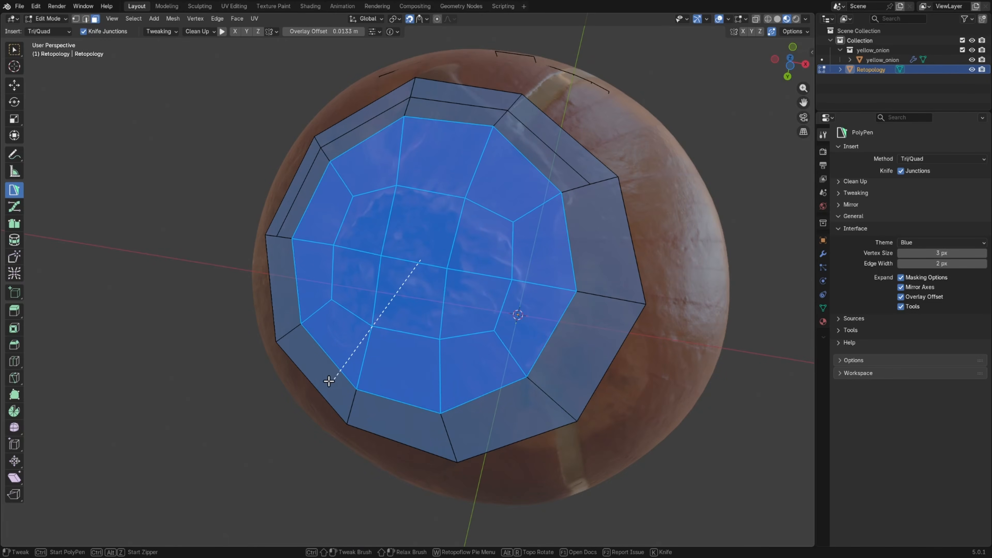
pyautogui.click(328, 383)
pyautogui.moveTo(634, 184); pyautogui.dragTo(630, 219, button='middle')
pyautogui.scroll(3, 630, 221)
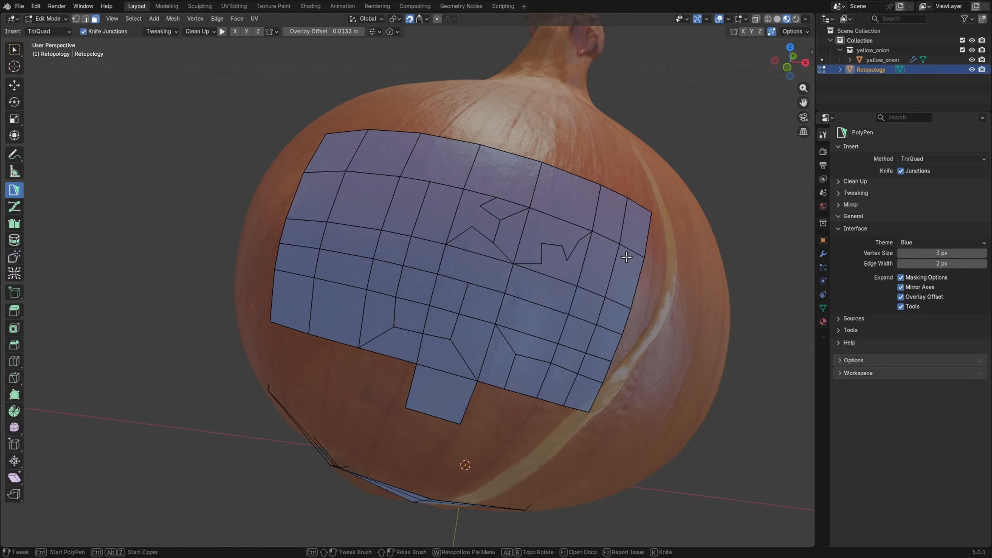
pyautogui.press('super')
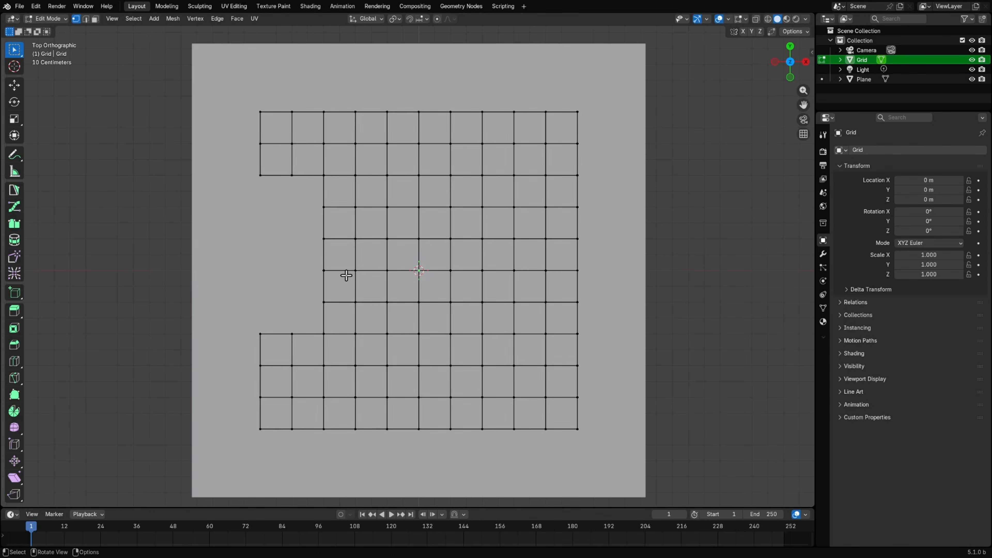
# Loop-select the notch boundary on the grid's left side and enable Inner Corners delimiting for the loop selection
pyautogui.keyDown('alt'); pyautogui.click(323, 249); pyautogui.keyUp('alt')
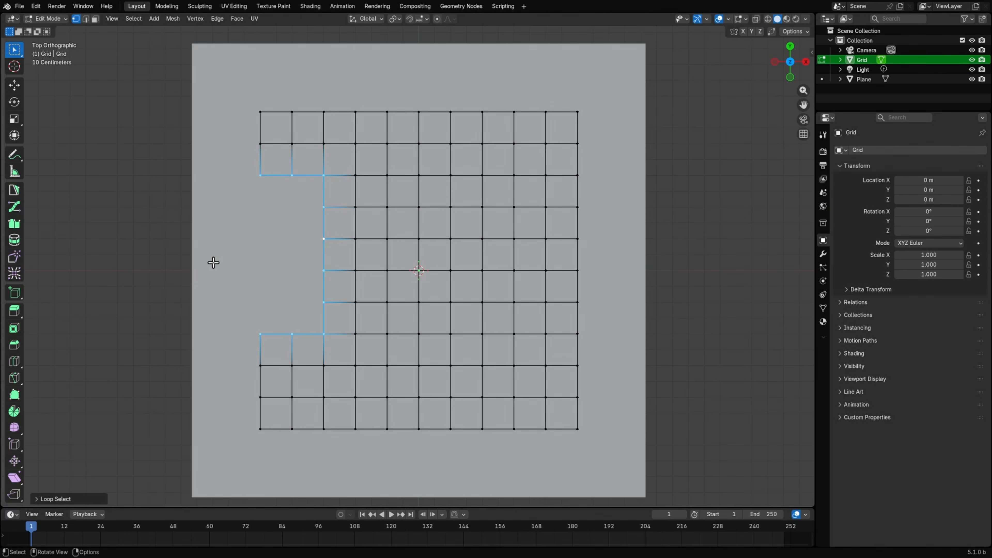
pyautogui.click(36, 499)
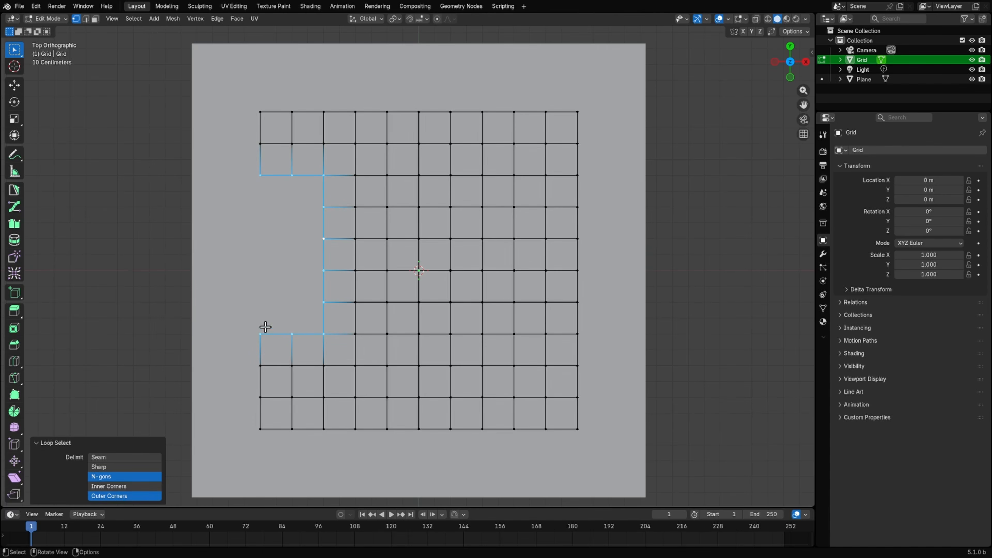
pyautogui.keyDown('shift'); pyautogui.click(125, 485); pyautogui.keyUp('shift')
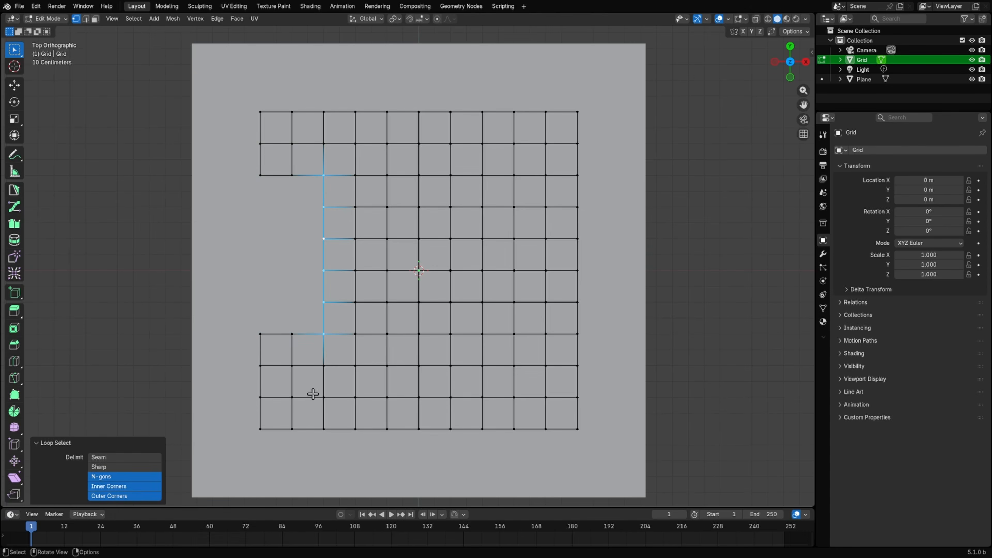
pyautogui.scroll(1, 408, 343)
pyautogui.keyDown('shift'); pyautogui.moveTo(408, 343); pyautogui.dragTo(463, 294, button='middle'); pyautogui.keyUp('shift')
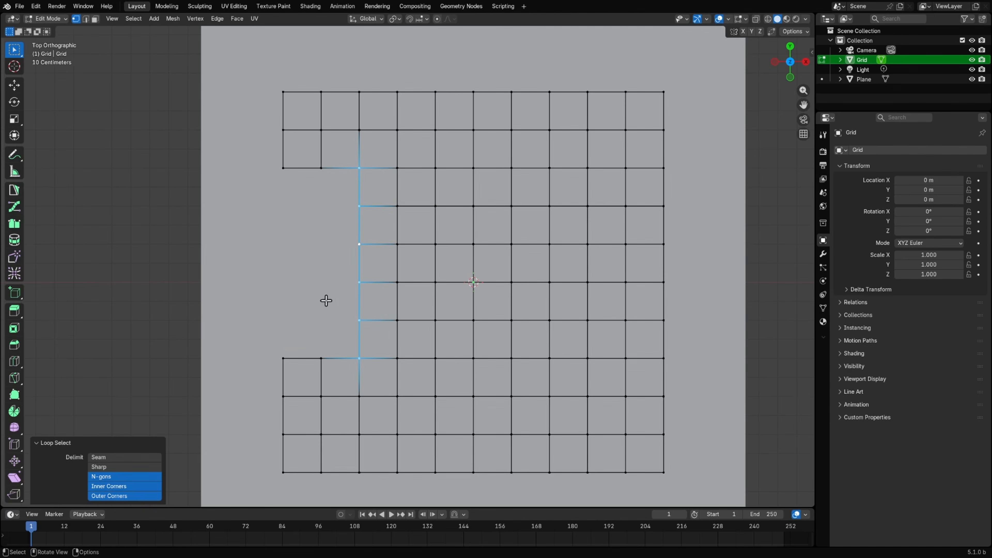
# Try the notch's boundary loop selection again with only N-gons and Outer Corners delimiting enabled
pyautogui.click(14, 224)
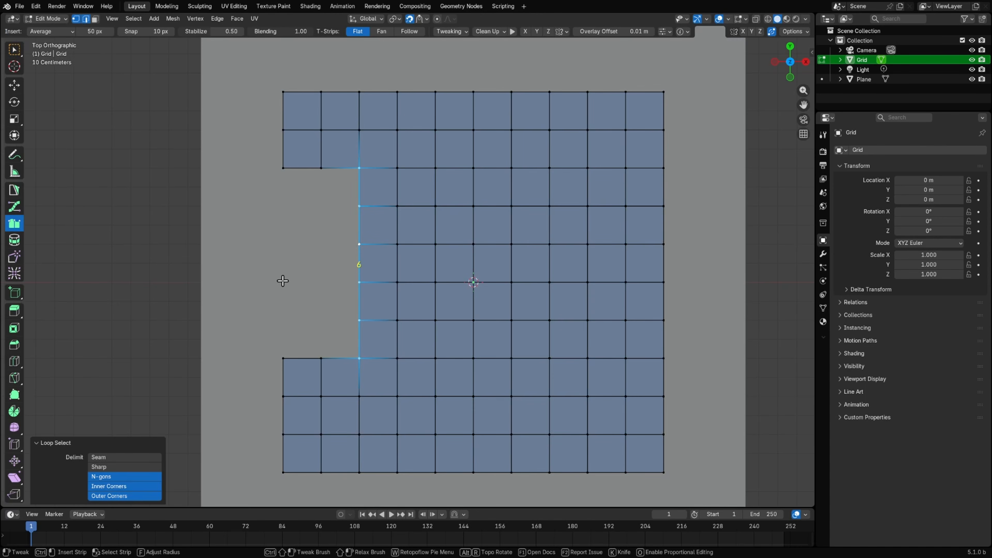
pyautogui.click(16, 54)
pyautogui.keyDown('alt'); pyautogui.click(358, 224); pyautogui.keyUp('alt')
pyautogui.keyDown('alt'); pyautogui.click(282, 149); pyautogui.keyUp('alt')
pyautogui.keyDown('alt'); pyautogui.click(356, 213); pyautogui.keyUp('alt')
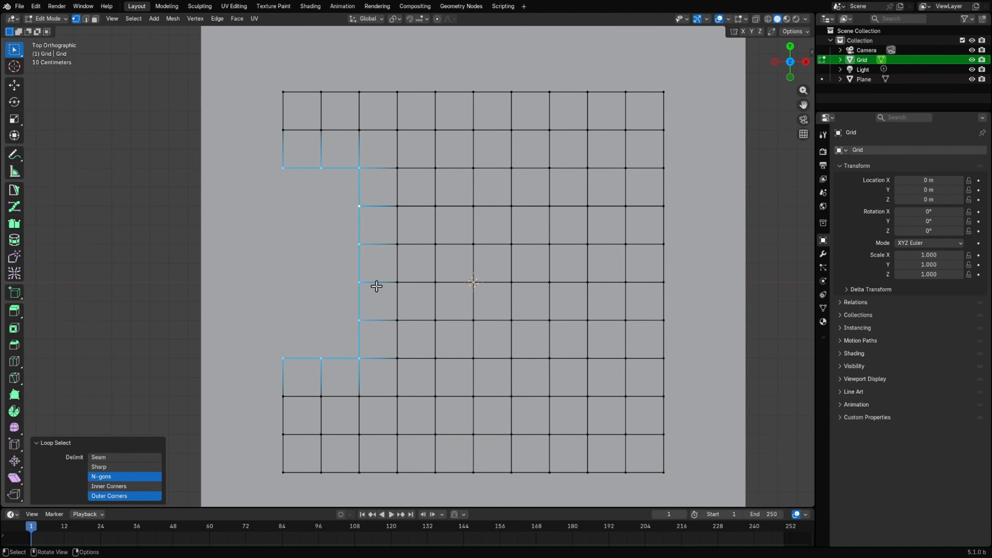
# With Inner Corners delimiting on, select the notch's vertical edge and fill the notch with a two-column Strokes strip
pyautogui.click(14, 226)
pyautogui.doubleClick(353, 231)
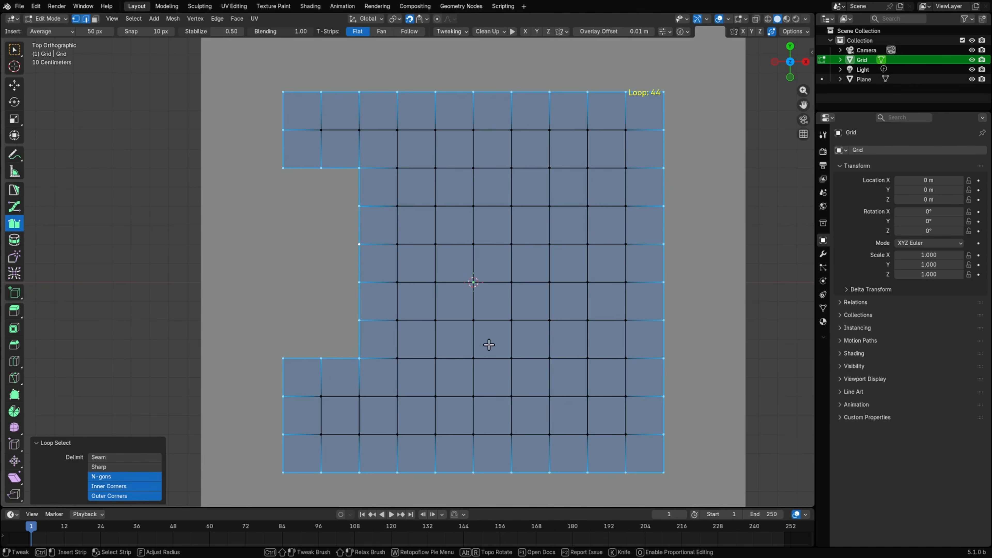
pyautogui.click(355, 219)
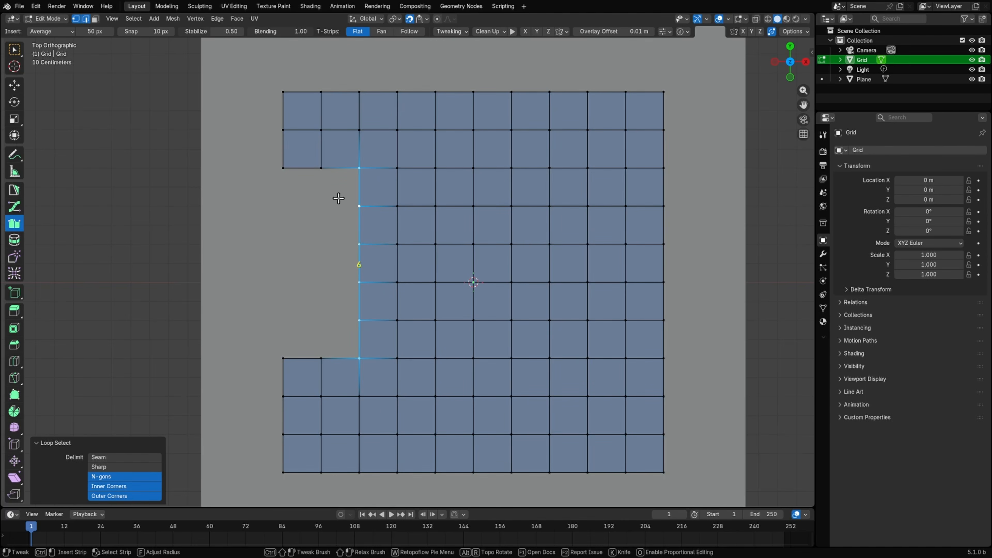
pyautogui.moveTo(284, 168); pyautogui.dragTo(284, 359)
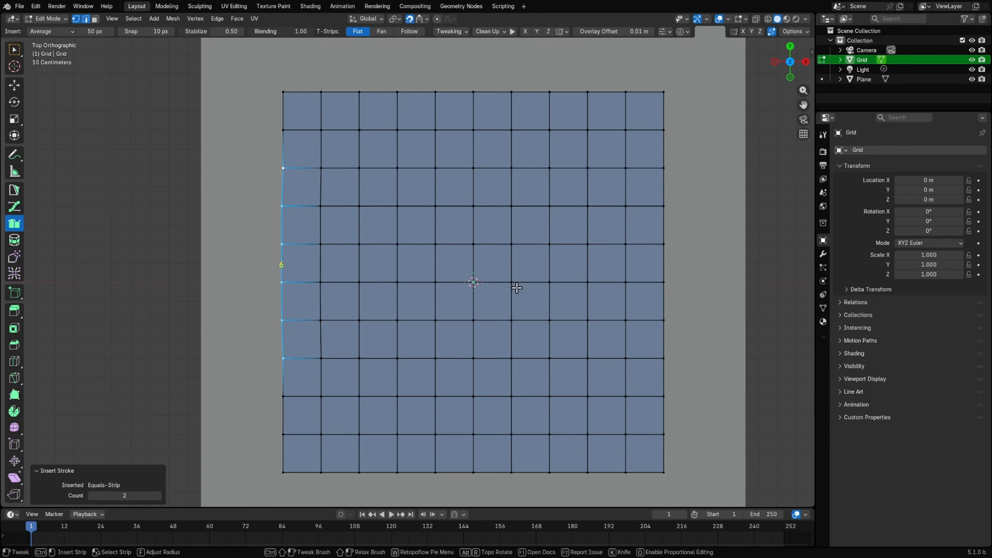
# Switch to the browser, review Blender pull requests #152796 and #153336 on edge loop delimits, and return to Blender
pyautogui.hotkey('alt', 'Tab')
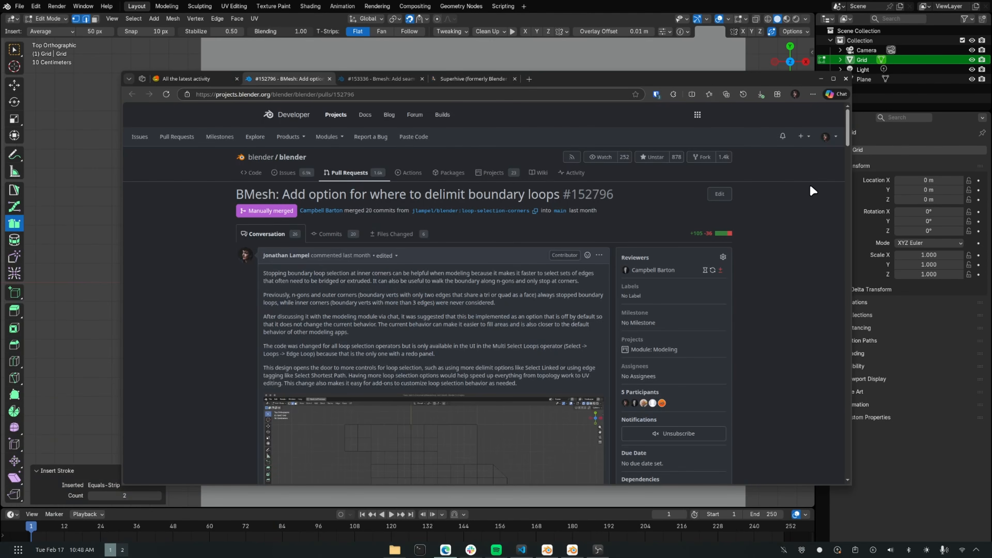
pyautogui.scroll(-5, 810, 185)
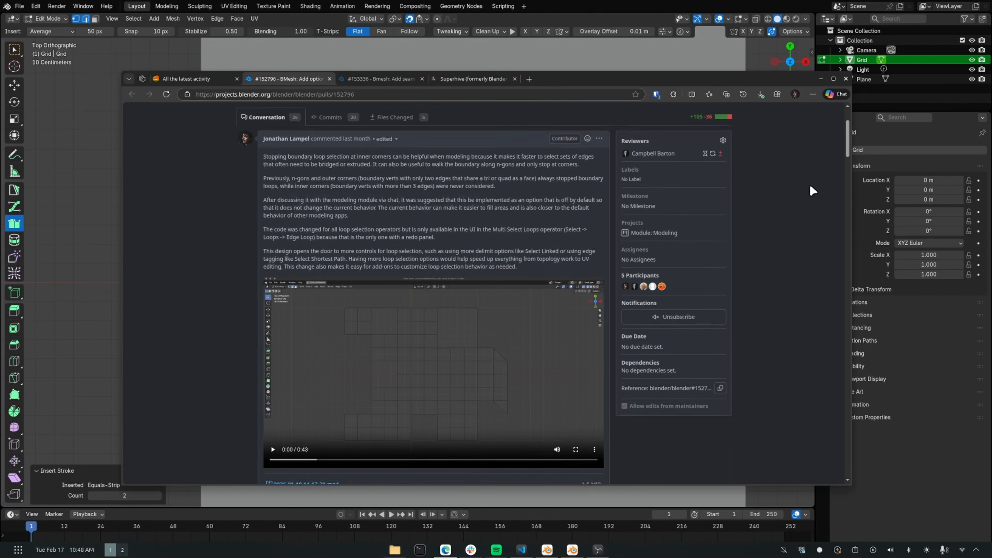
pyautogui.scroll(5, 812, 191)
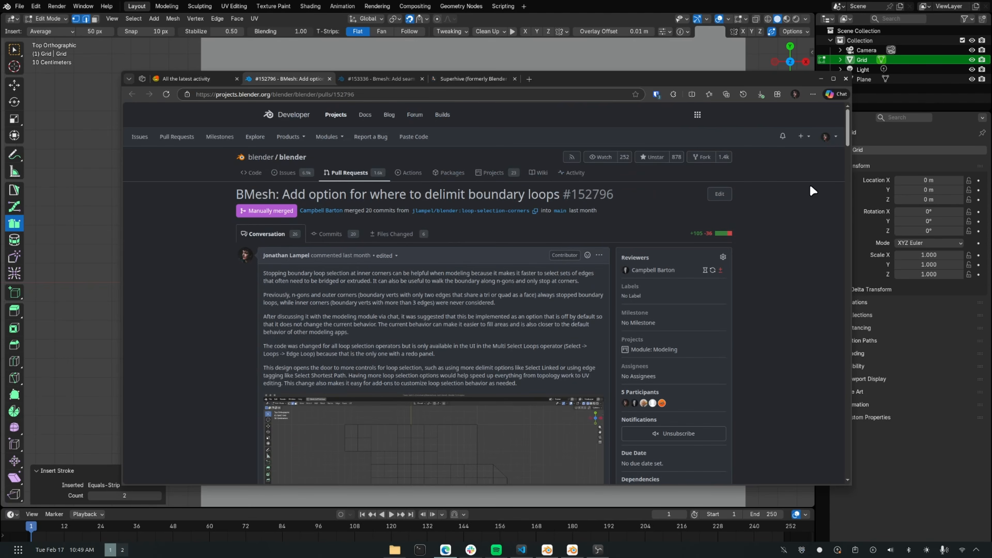
pyautogui.click(377, 82)
pyautogui.scroll(-3, 793, 188)
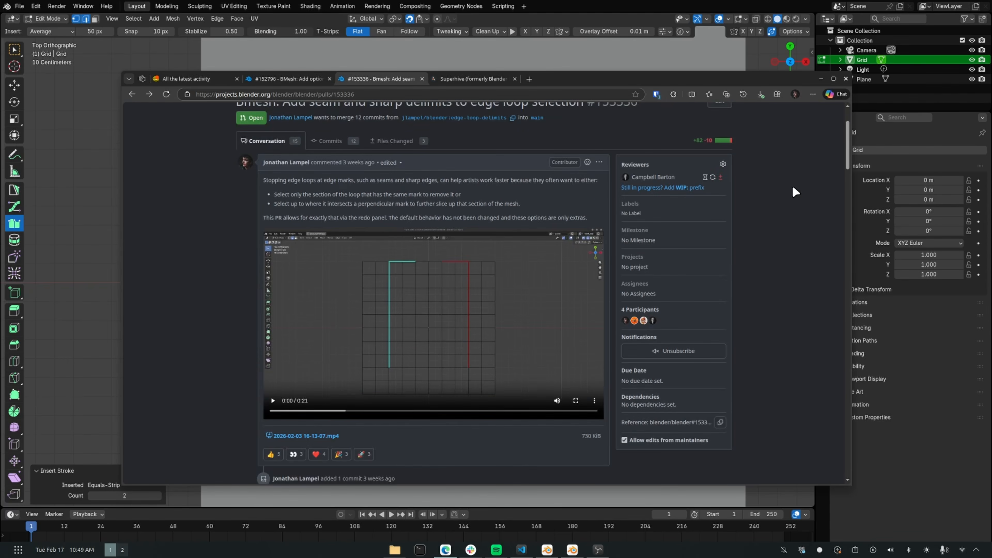
pyautogui.scroll(3, 792, 188)
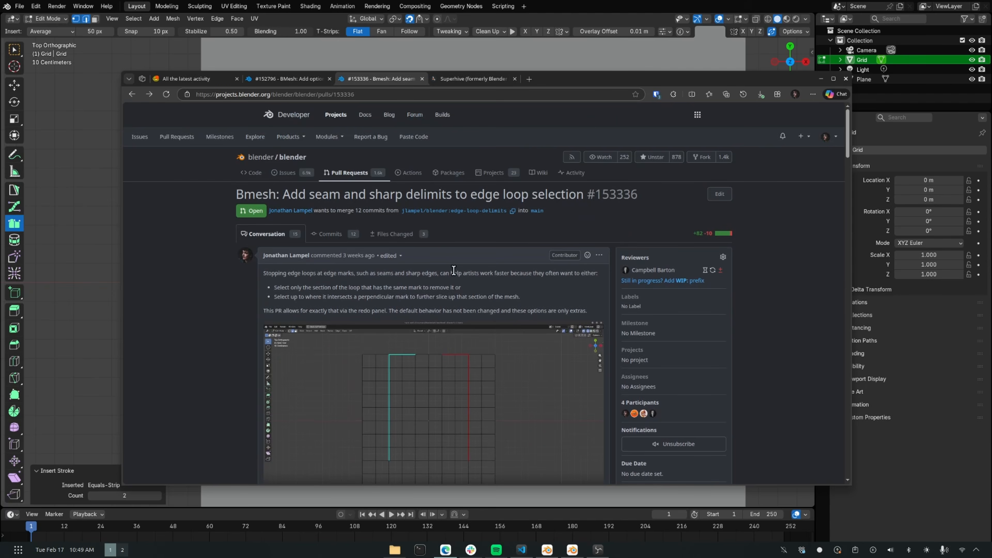
pyautogui.click(570, 2)
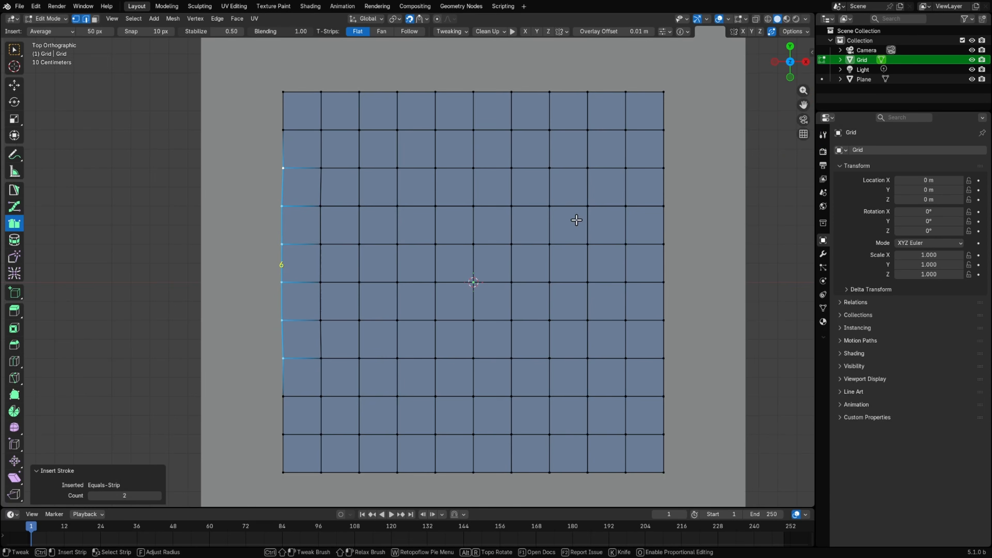
# Mark the vertical edge loop two columns in from the grid's right edge as a seam
pyautogui.keyDown('alt'); pyautogui.click(588, 154); pyautogui.keyUp('alt')
pyautogui.rightClick(683, 203)
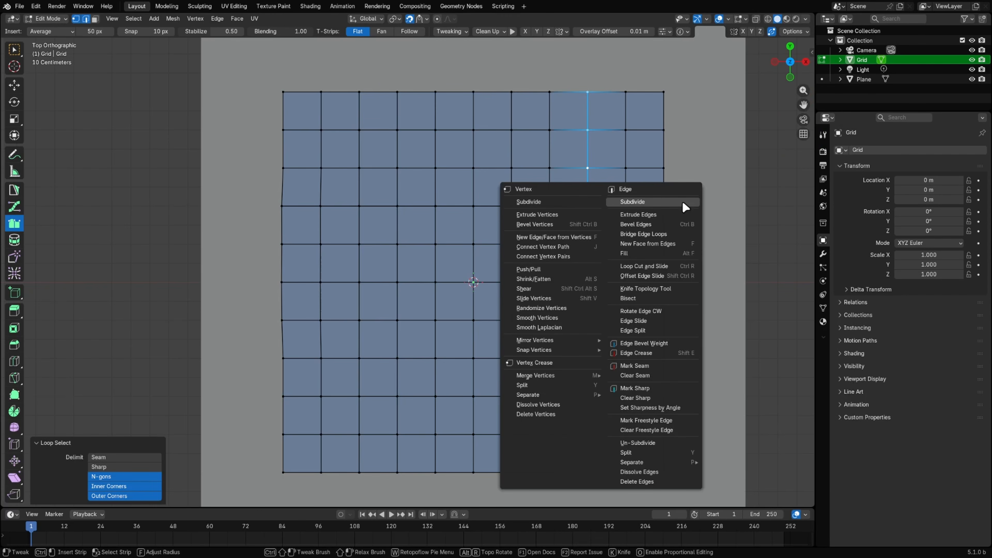
pyautogui.click(658, 364)
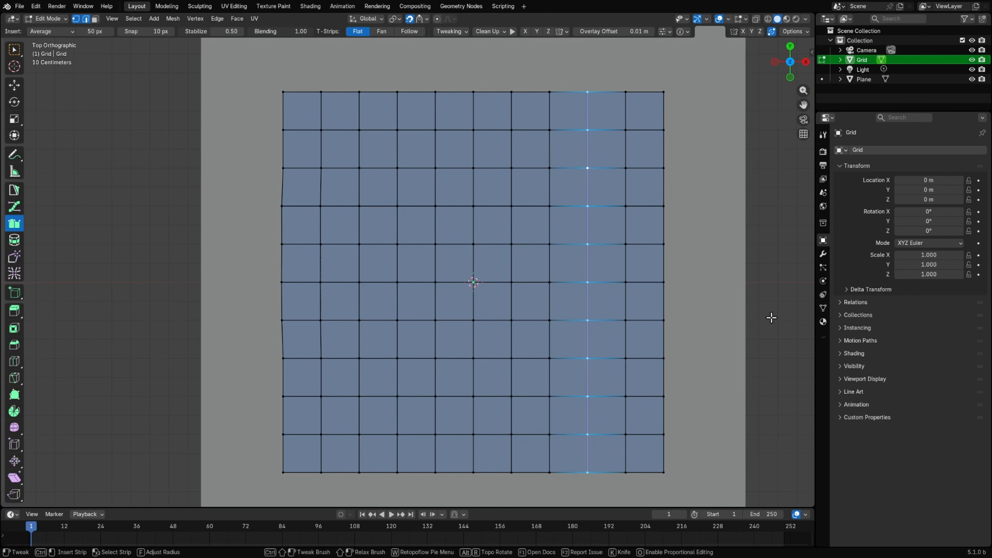
# Loop-select the horizontal edge loop below the fourth row and toggle Seam delimiting on and off again
pyautogui.keyDown('alt'); pyautogui.click(415, 244); pyautogui.keyUp('alt')
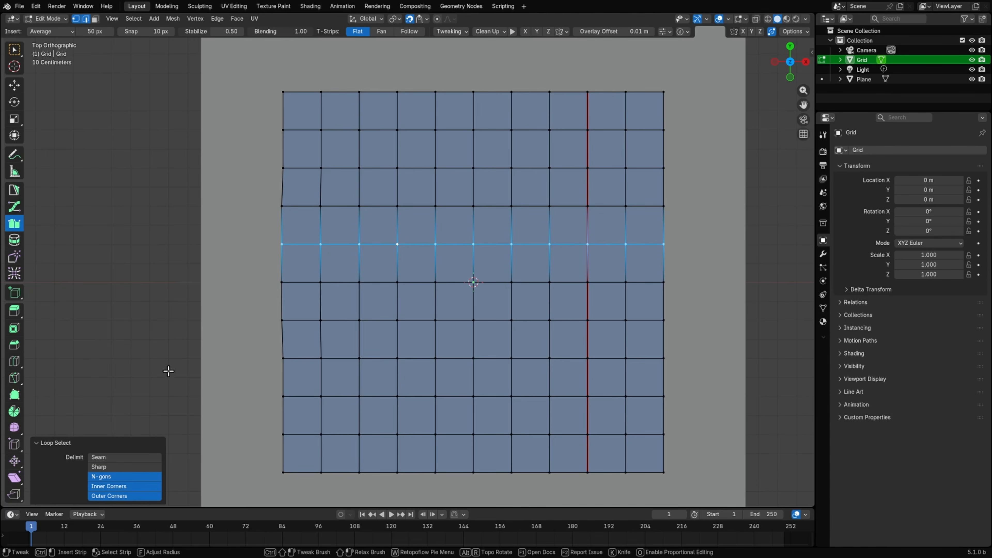
pyautogui.click(119, 458)
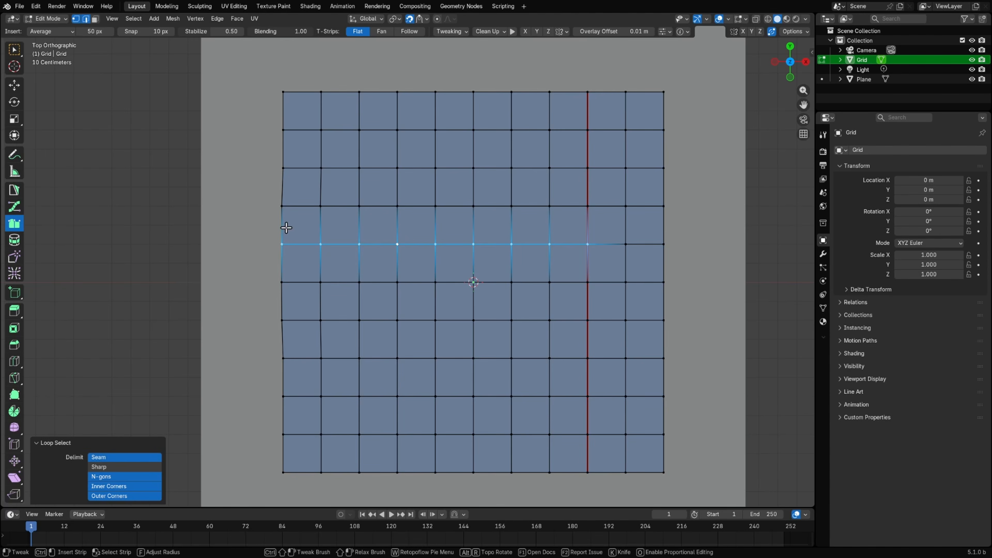
pyautogui.click(120, 458)
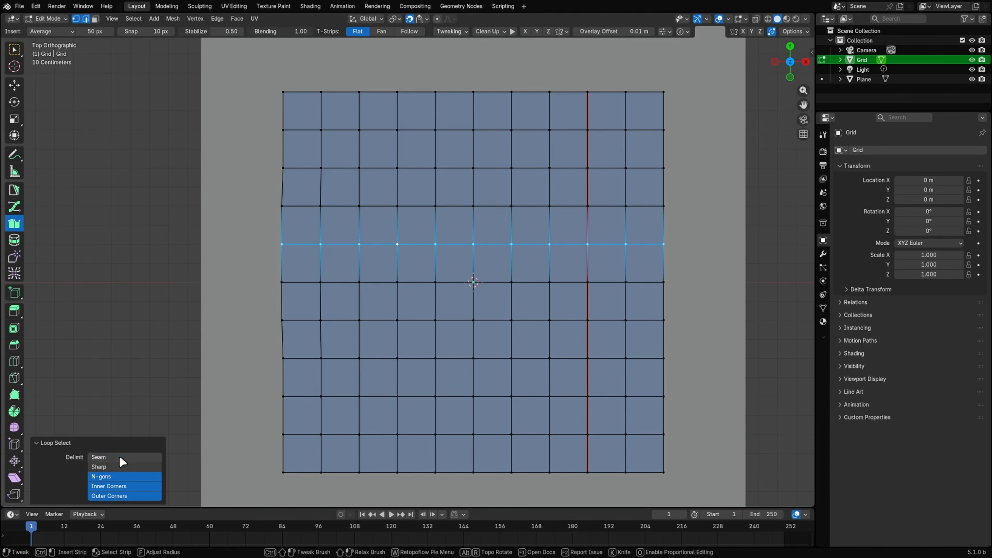
# Box-select the block three faces wide and four faces high at the middle of the grid's left side and delete its faces
pyautogui.click(225, 346)
pyautogui.press('b')
pyautogui.moveTo(224, 172); pyautogui.dragTo(410, 382)
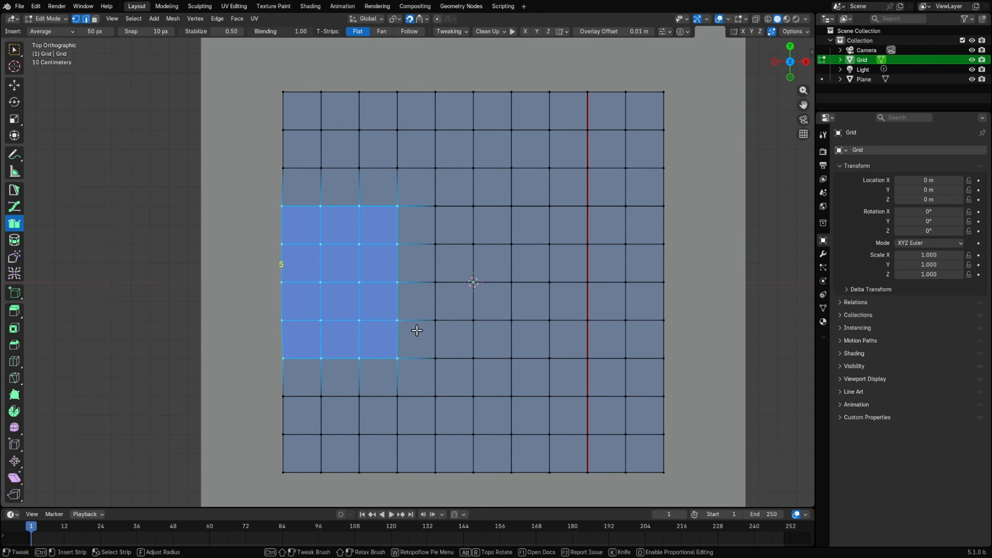
pyautogui.press('x')
pyautogui.click(394, 352)
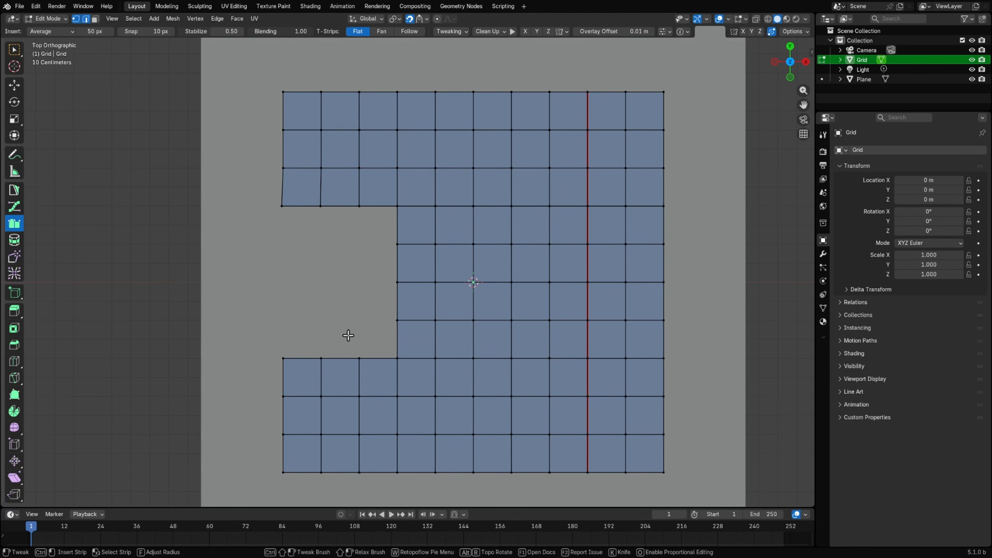
# Dissolve the two-by-two block of faces beside the new notch into one n-gon and activate the Strokes tool
pyautogui.moveTo(395, 237); pyautogui.dragTo(497, 337)
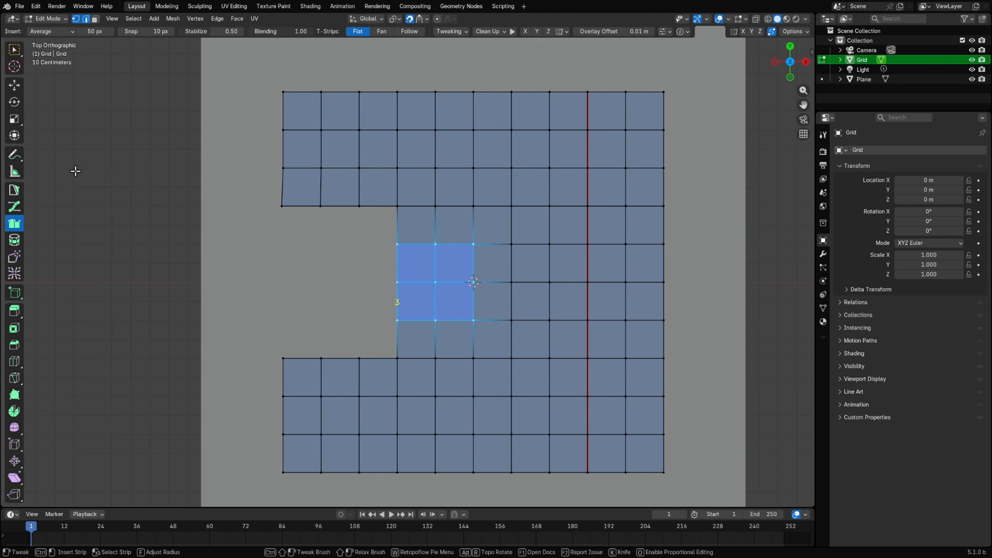
pyautogui.click(20, 194)
pyautogui.hotkey('alt', 'a')
pyautogui.click(14, 224)
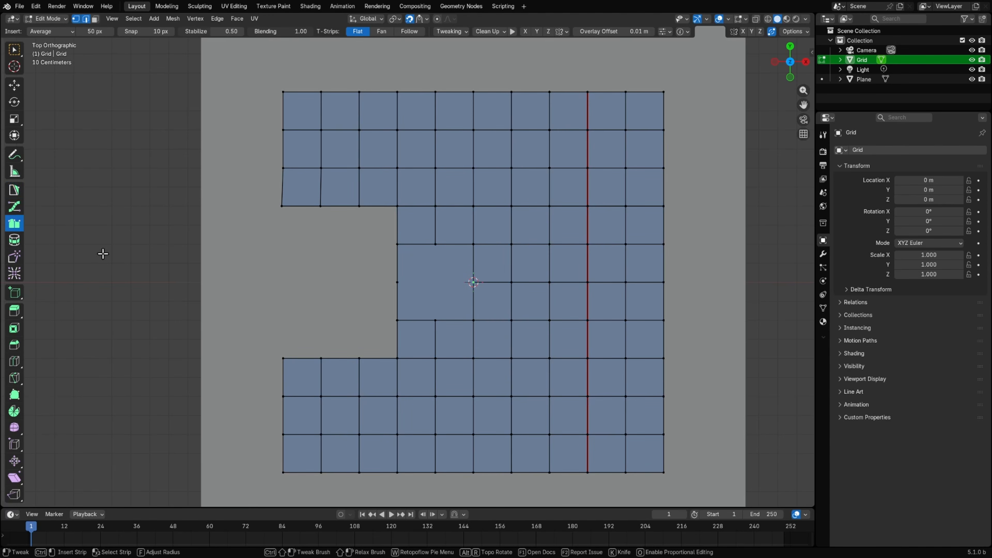
# Loop-select the notch's vertical edge with N-gons delimiting off and fill the notch with a three-column Strokes strip
pyautogui.keyDown('alt'); pyautogui.click(397, 305); pyautogui.keyUp('alt')
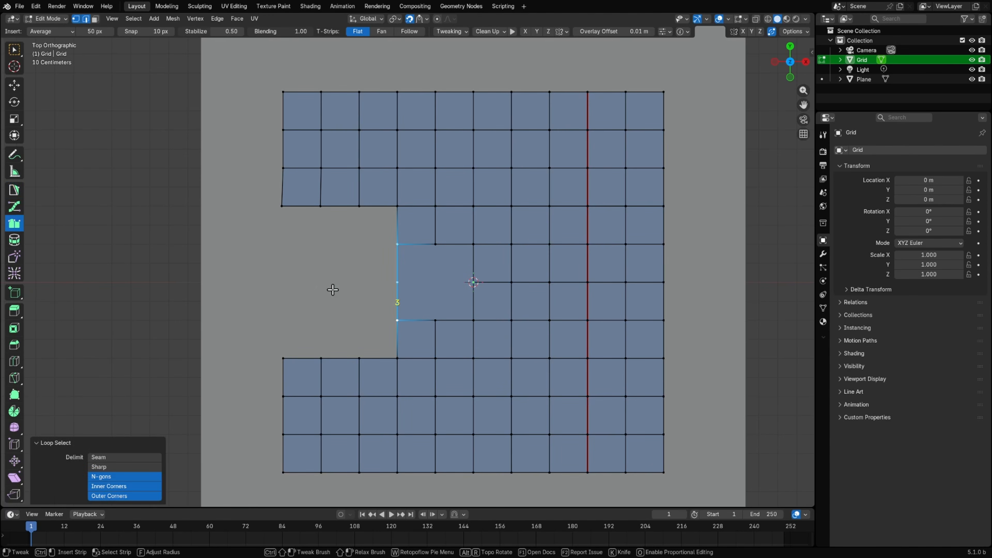
pyautogui.click(149, 475)
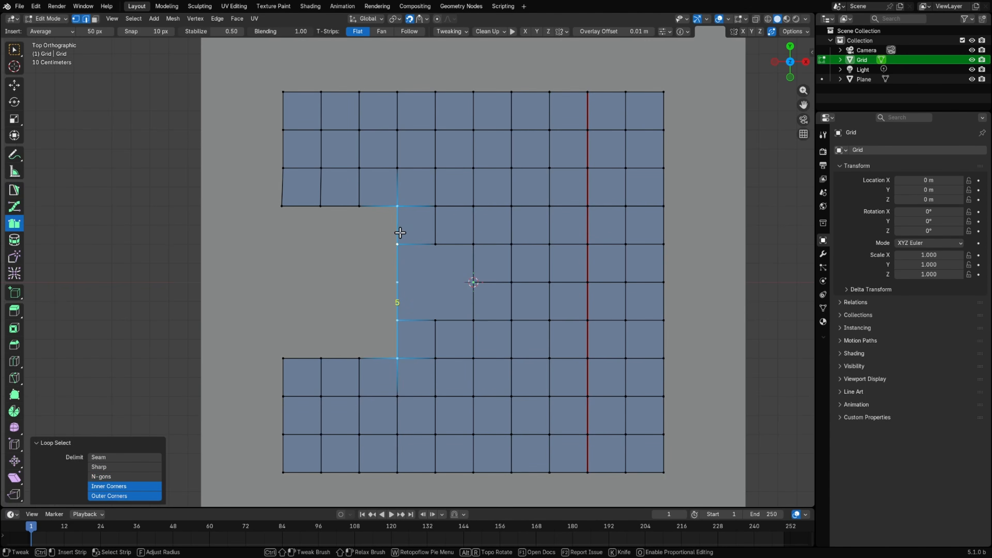
pyautogui.moveTo(281, 207); pyautogui.dragTo(282, 358)
pyautogui.click(462, 282)
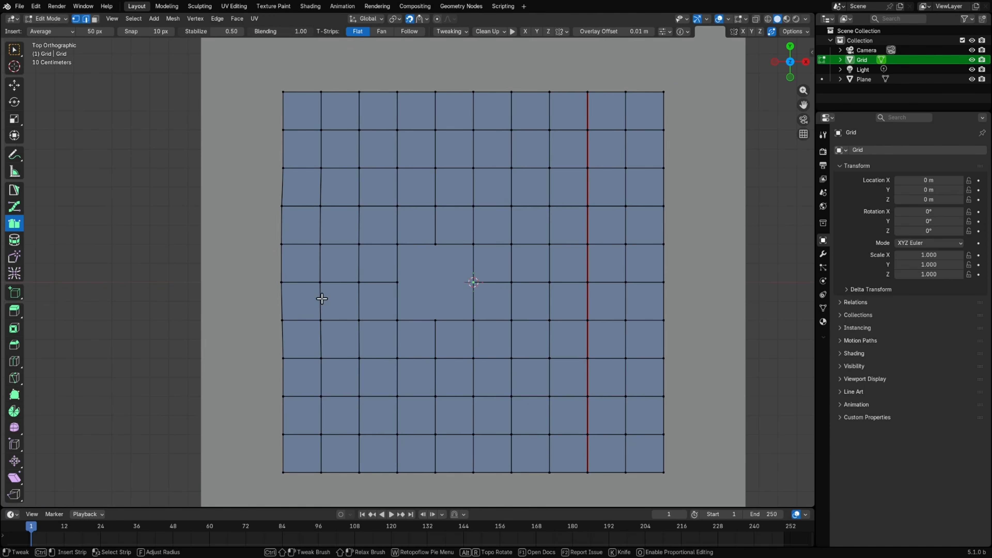
# Switch to the onion retopology file and, with the Tweak brush active, pin the diagonal edge loop across the bottom cap
pyautogui.press('super')
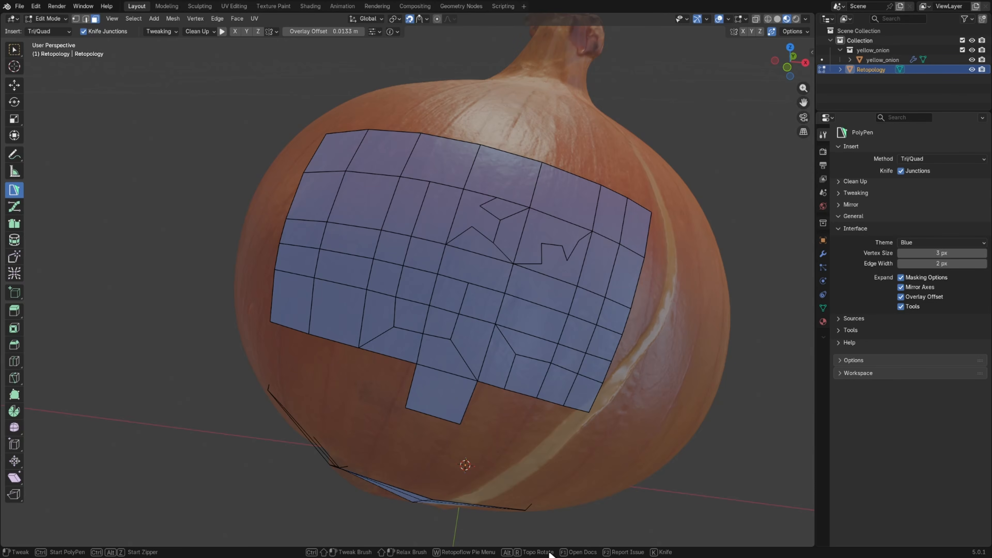
pyautogui.moveTo(477, 443); pyautogui.dragTo(520, 332, button='middle')
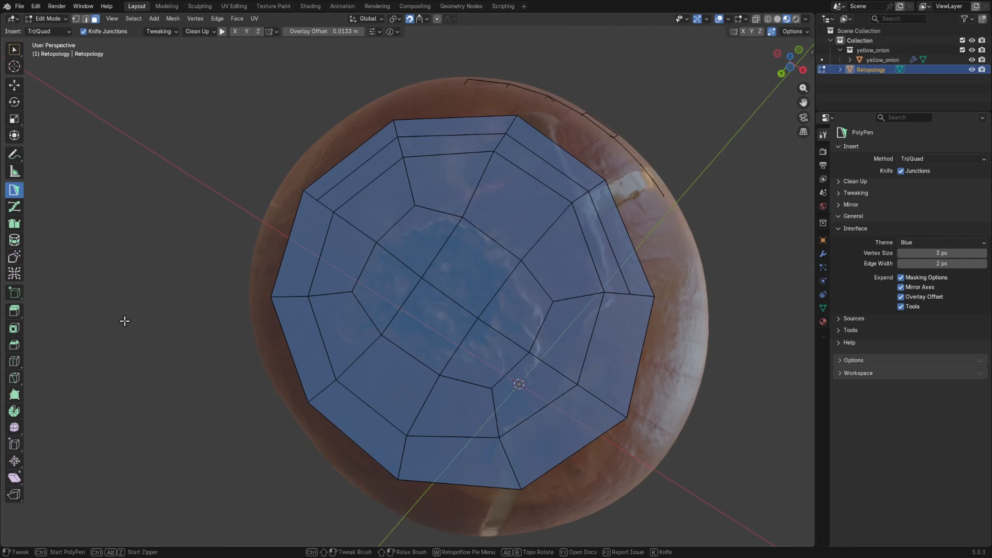
pyautogui.click(20, 260)
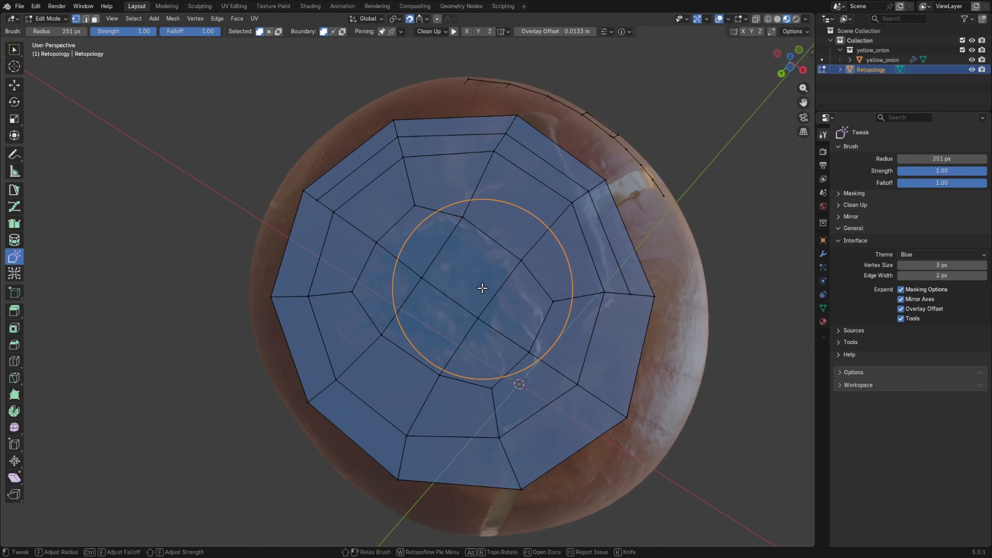
pyautogui.press('Escape')
pyautogui.keyDown('alt'); pyautogui.click(459, 306); pyautogui.keyUp('alt')
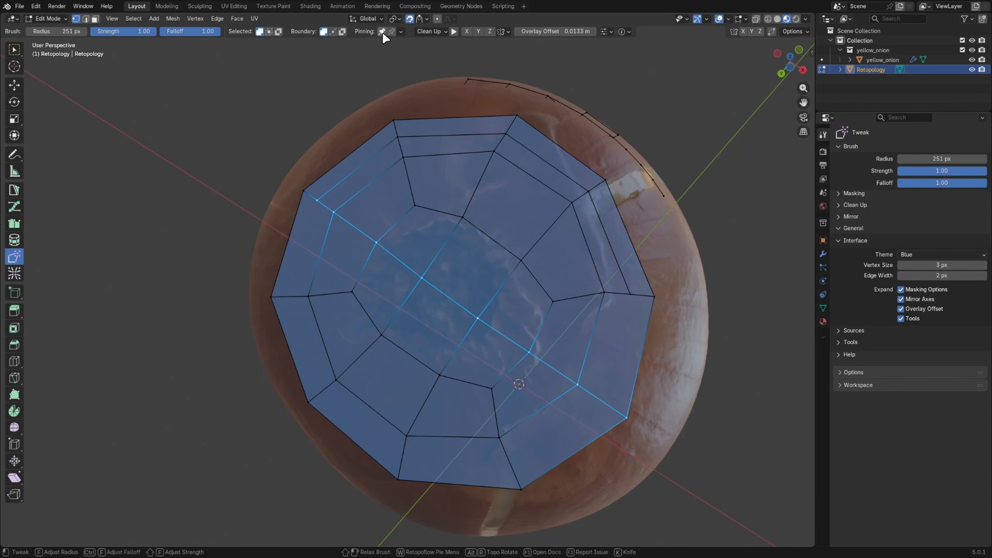
pyautogui.click(674, 322)
# Tweak the bottom cap's vertices on and around the pinned edge loop with the brush from different view angles
pyautogui.moveTo(541, 335)
pyautogui.mouseDown()
pyautogui.moveTo(545, 293)
pyautogui.moveTo(545, 323)
pyautogui.moveTo(575, 361)
pyautogui.moveTo(594, 295)
pyautogui.moveTo(565, 348)
pyautogui.mouseUp()
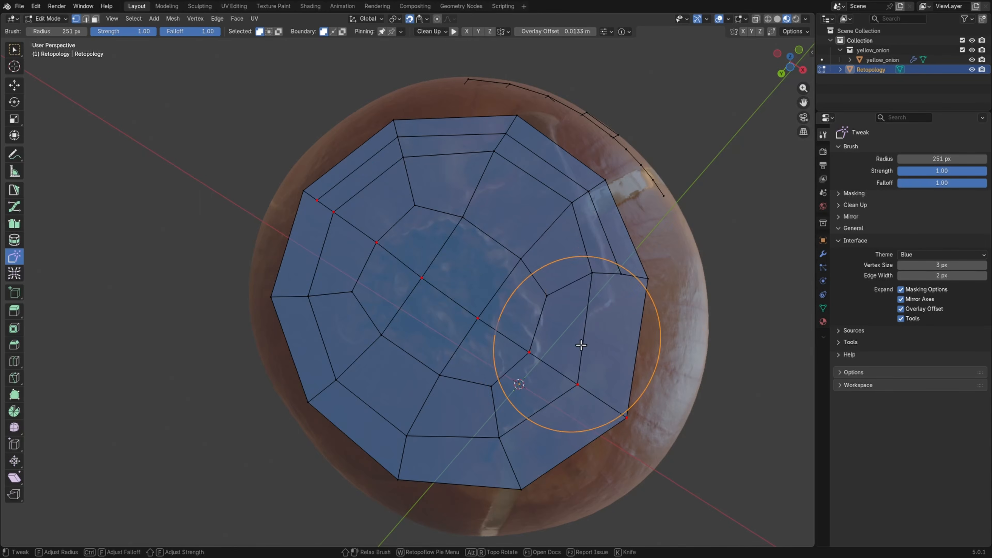
pyautogui.moveTo(565, 348); pyautogui.dragTo(525, 329, button='middle')
pyautogui.moveTo(456, 231); pyautogui.dragTo(454, 250)
pyautogui.moveTo(605, 327); pyautogui.dragTo(589, 335)
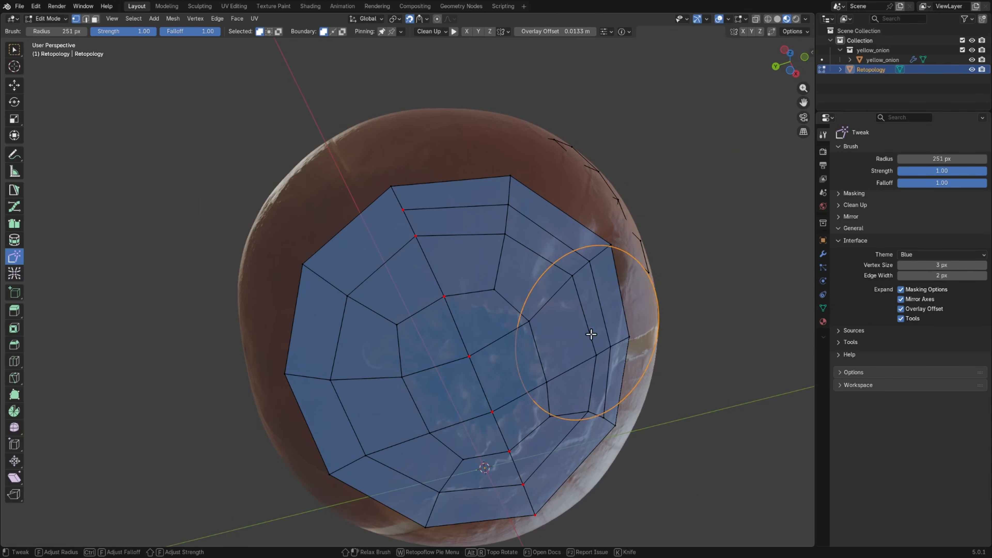
# Smooth the bottom cap around the pinned loop with the Relax brush and clear the pins from the whole mesh
pyautogui.click(20, 279)
pyautogui.moveTo(472, 262)
pyautogui.mouseDown()
pyautogui.moveTo(441, 199)
pyautogui.moveTo(571, 370)
pyautogui.moveTo(574, 438)
pyautogui.moveTo(488, 489)
pyautogui.moveTo(417, 254)
pyautogui.mouseUp()
pyautogui.press('a')
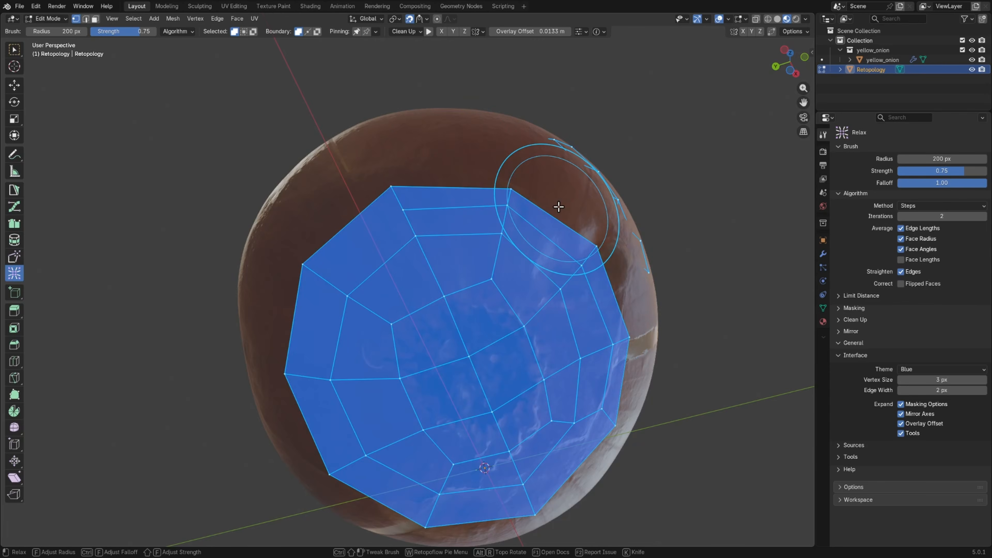
pyautogui.hotkey('alt', 'a')
# Select the edge loop running across the bottom cap, mark it as a seam, and deselect everything
pyautogui.moveTo(664, 288)
pyautogui.mouseDown(button='middle')
pyautogui.moveTo(648, 281)
pyautogui.moveTo(664, 289)
pyautogui.mouseUp(button='middle')
pyautogui.keyDown('alt'); pyautogui.click(465, 301); pyautogui.keyUp('alt')
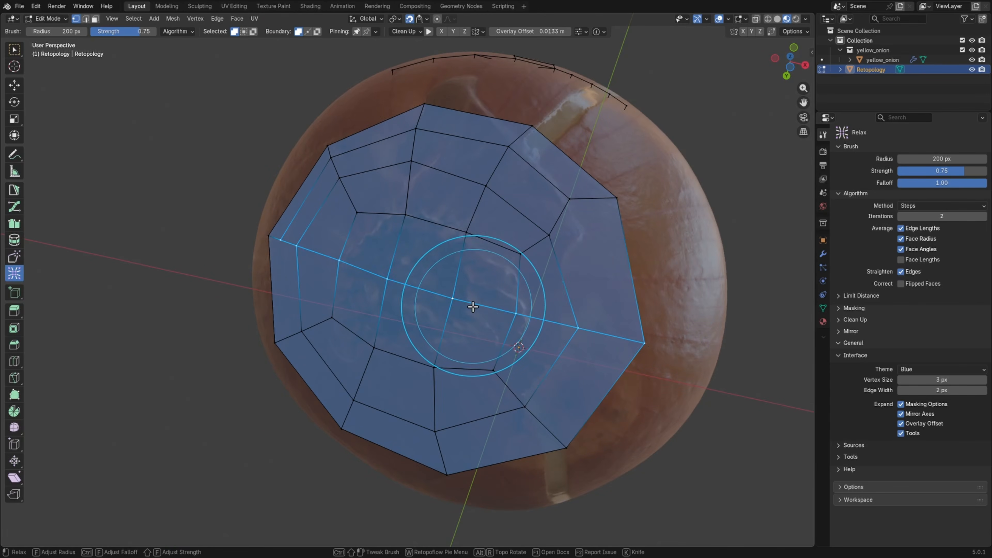
pyautogui.hotkey('ctrl', 'e')
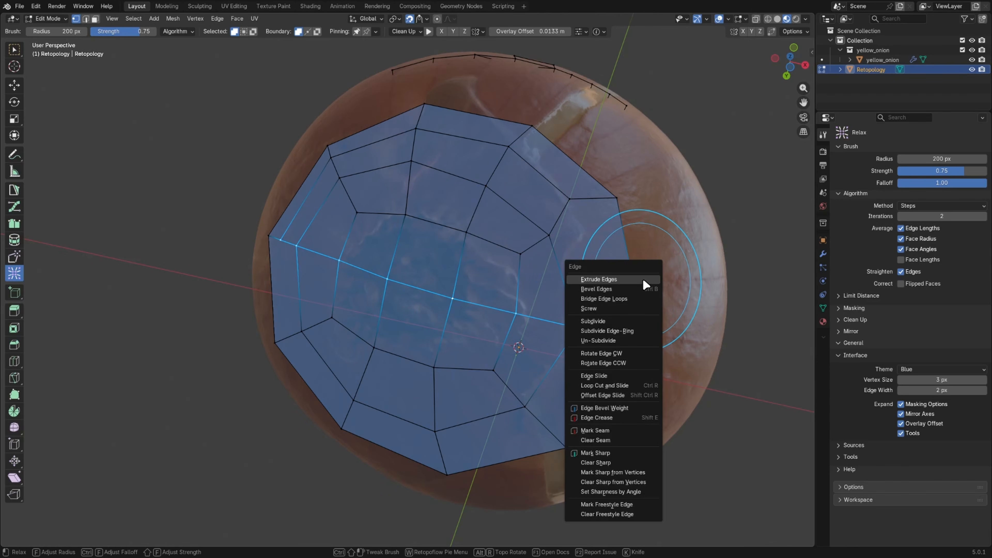
pyautogui.click(613, 432)
pyautogui.hotkey('alt', 'a')
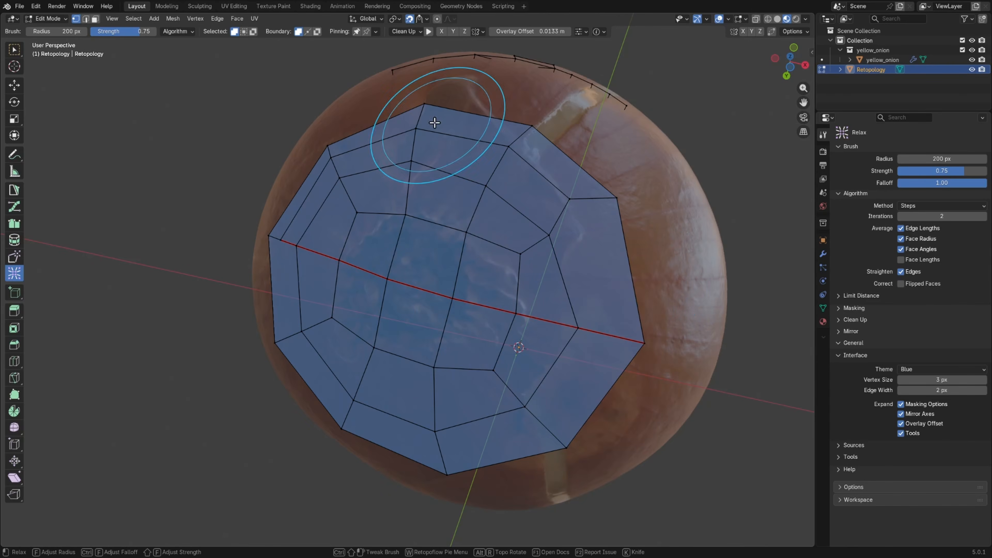
# Relax the bottom cap beside the seam, and nudge the seam's vertices with the Tweak brush at a 271 px radius
pyautogui.click(376, 31)
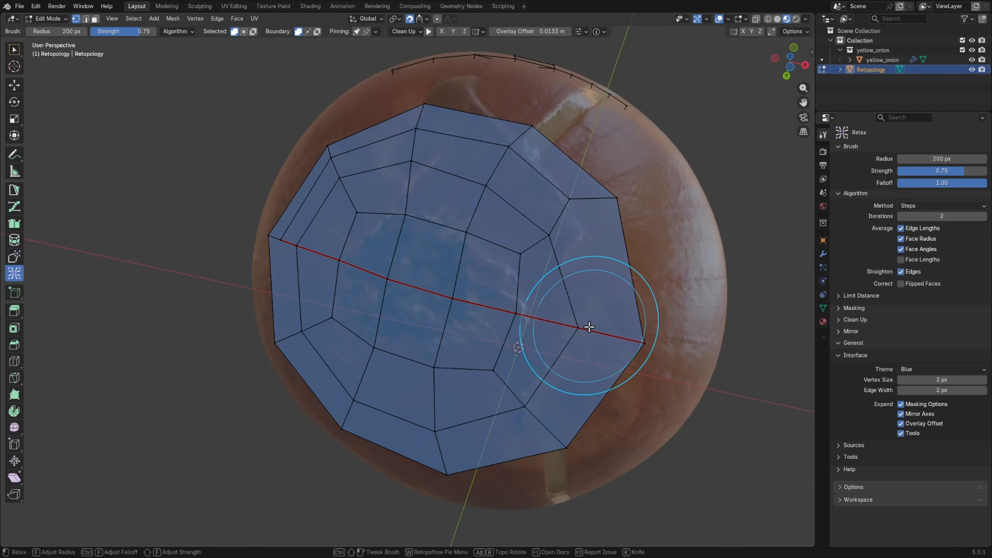
pyautogui.moveTo(543, 233)
pyautogui.mouseDown()
pyautogui.moveTo(517, 264)
pyautogui.moveTo(511, 248)
pyautogui.mouseUp()
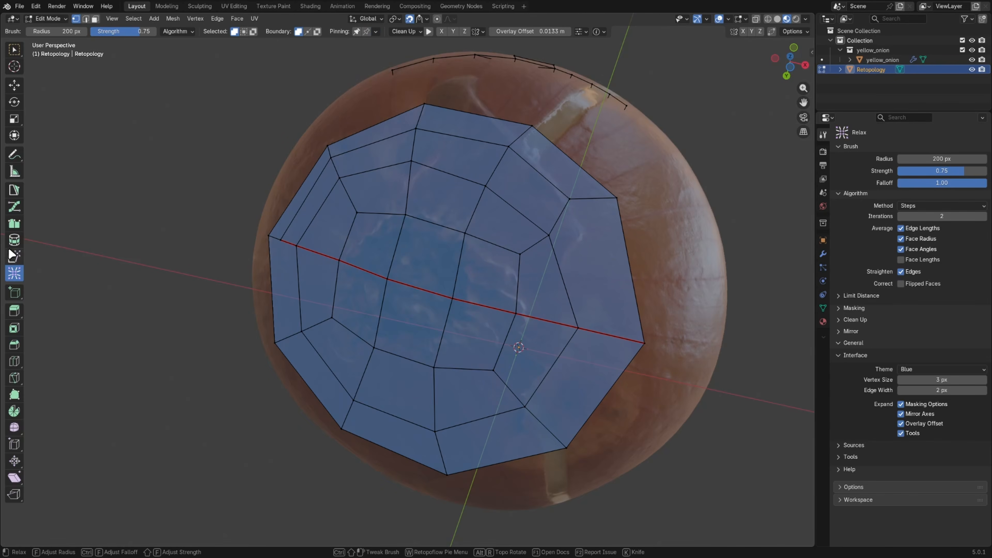
pyautogui.click(11, 253)
pyautogui.press('f')
pyautogui.click(449, 254)
pyautogui.moveTo(551, 270)
pyautogui.mouseDown()
pyautogui.moveTo(540, 260)
pyautogui.moveTo(550, 262)
pyautogui.mouseUp()
# With Seams pinned for the Tweak brush, tweak the cap's vertices on both sides of the seam
pyautogui.click(401, 32)
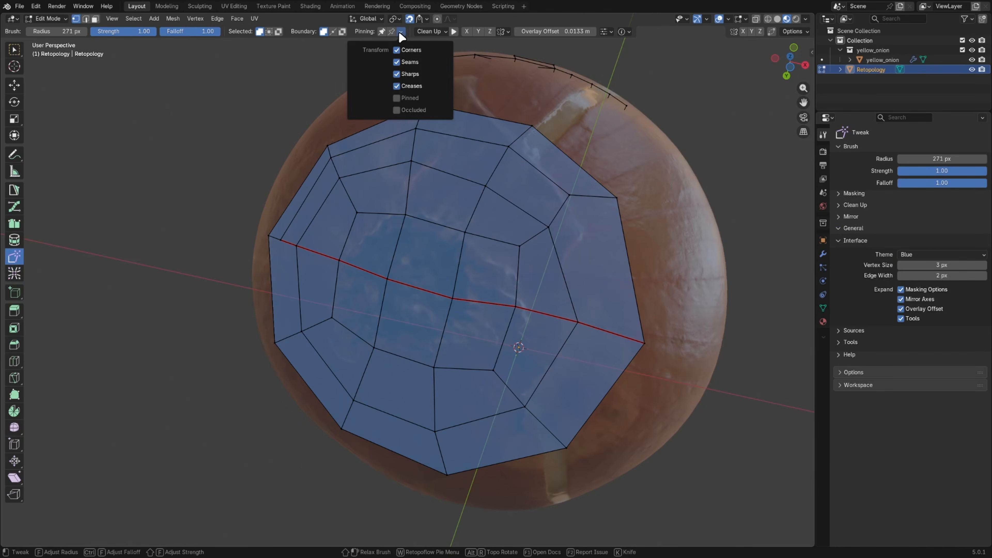
pyautogui.moveTo(521, 308)
pyautogui.mouseDown()
pyautogui.moveTo(527, 325)
pyautogui.moveTo(511, 315)
pyautogui.mouseUp()
pyautogui.moveTo(563, 224); pyautogui.dragTo(414, 192, button='middle')
pyautogui.moveTo(345, 188)
pyautogui.mouseDown()
pyautogui.moveTo(335, 169)
pyautogui.moveTo(340, 191)
pyautogui.mouseUp()
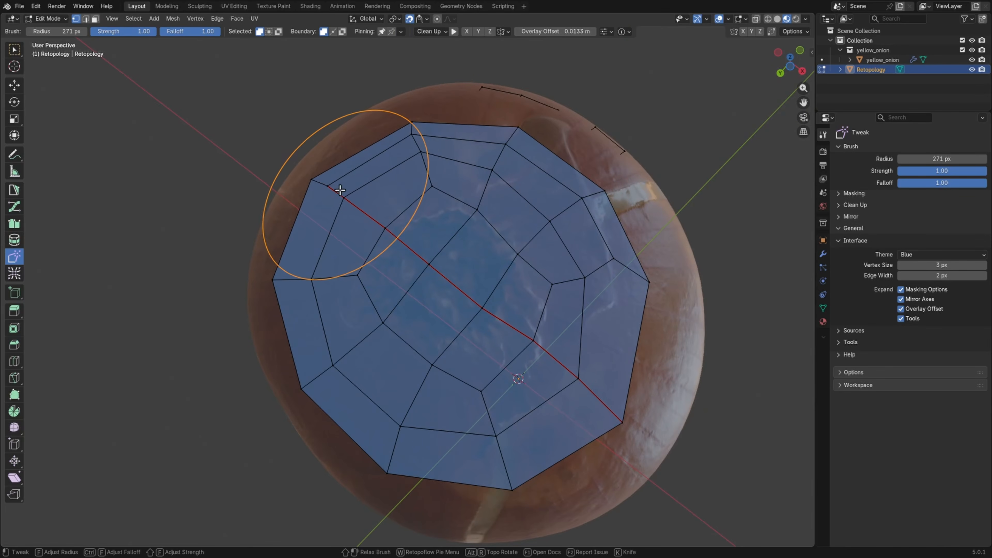
pyautogui.moveTo(485, 360); pyautogui.dragTo(477, 375)
pyautogui.moveTo(580, 266); pyautogui.dragTo(594, 290)
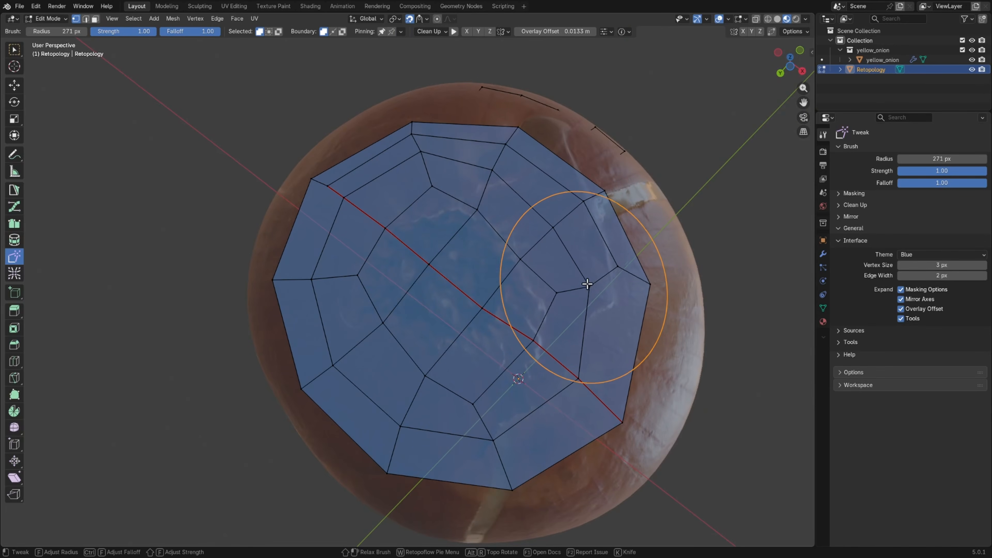
# Turn off Seams pinning for the Tweak brush and reshape the cap by moving vertices on and around the seam
pyautogui.click(401, 32)
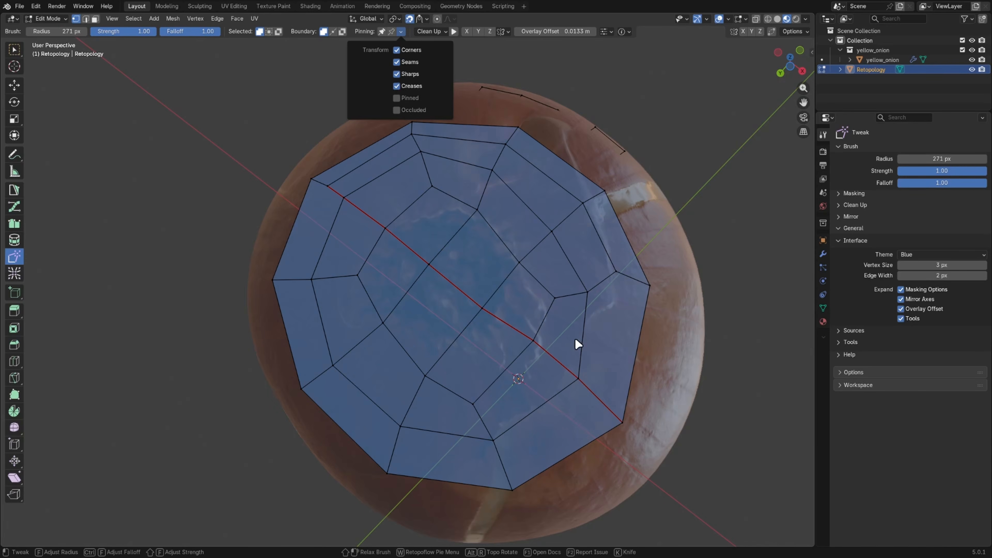
pyautogui.moveTo(527, 332)
pyautogui.mouseDown()
pyautogui.moveTo(538, 359)
pyautogui.moveTo(549, 356)
pyautogui.mouseUp()
pyautogui.moveTo(483, 393); pyautogui.dragTo(489, 416)
pyautogui.moveTo(569, 288); pyautogui.dragTo(593, 292)
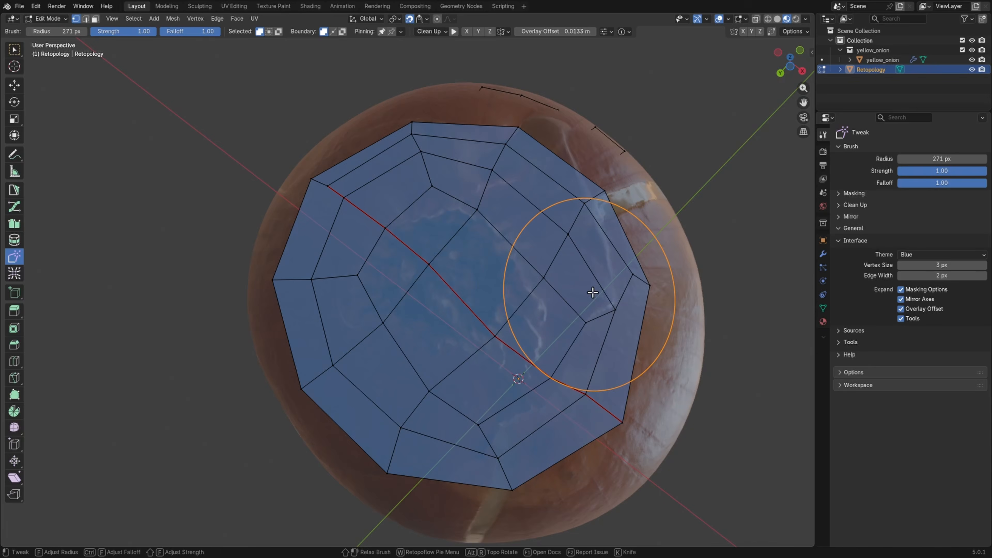
pyautogui.moveTo(471, 203); pyautogui.dragTo(452, 218)
pyautogui.moveTo(426, 158); pyautogui.dragTo(426, 170)
# Relax the cap's outer edge, enable Seams pinning for the Relax brush, and relax across the cap
pyautogui.moveTo(427, 170); pyautogui.dragTo(598, 317, button='middle')
pyautogui.click(14, 275)
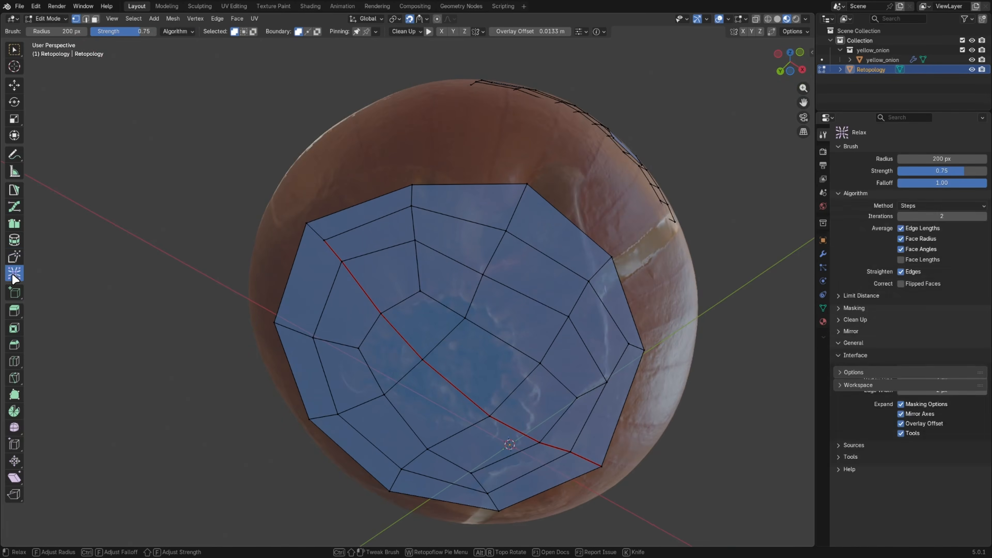
pyautogui.moveTo(394, 204)
pyautogui.mouseDown()
pyautogui.moveTo(483, 215)
pyautogui.moveTo(536, 333)
pyautogui.moveTo(601, 431)
pyautogui.moveTo(487, 399)
pyautogui.moveTo(376, 204)
pyautogui.mouseUp()
pyautogui.click(376, 31)
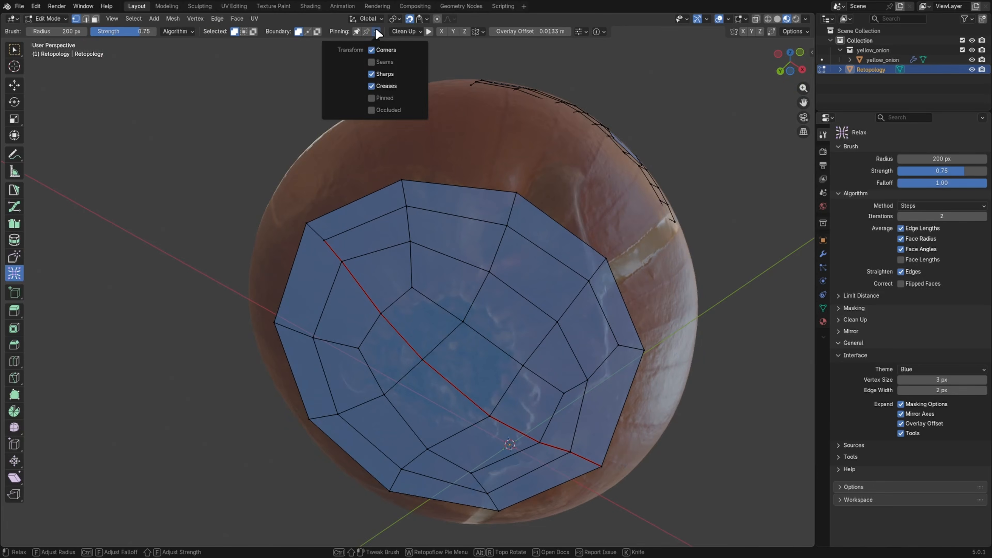
pyautogui.click(385, 62)
pyautogui.moveTo(604, 254)
pyautogui.mouseDown()
pyautogui.moveTo(410, 256)
pyautogui.moveTo(340, 215)
pyautogui.moveTo(348, 309)
pyautogui.mouseUp()
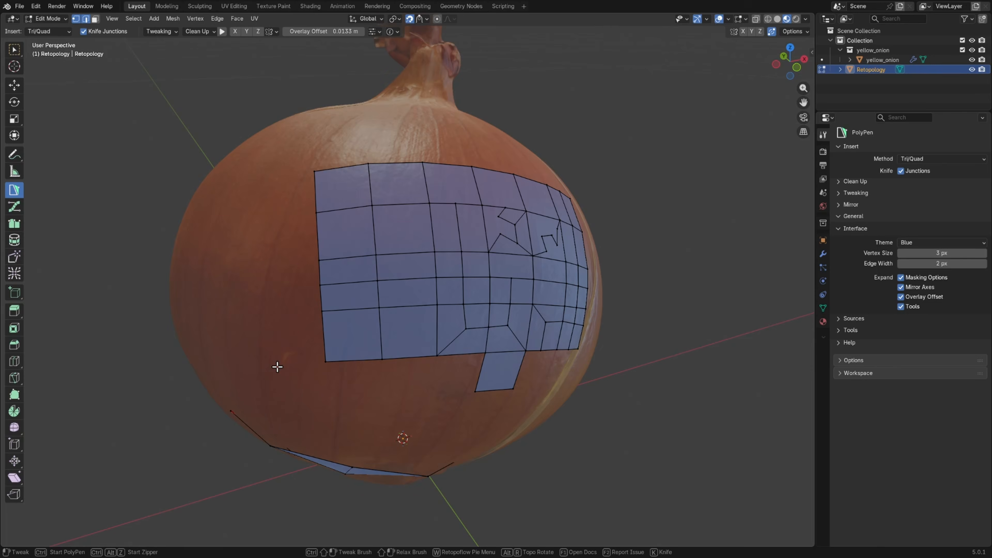
# With PolyPen active, pick shortest vertex paths from the patch's lower-left corner up its left boundary and along its lower boundary
pyautogui.click(328, 364)
pyautogui.press('ctrl')
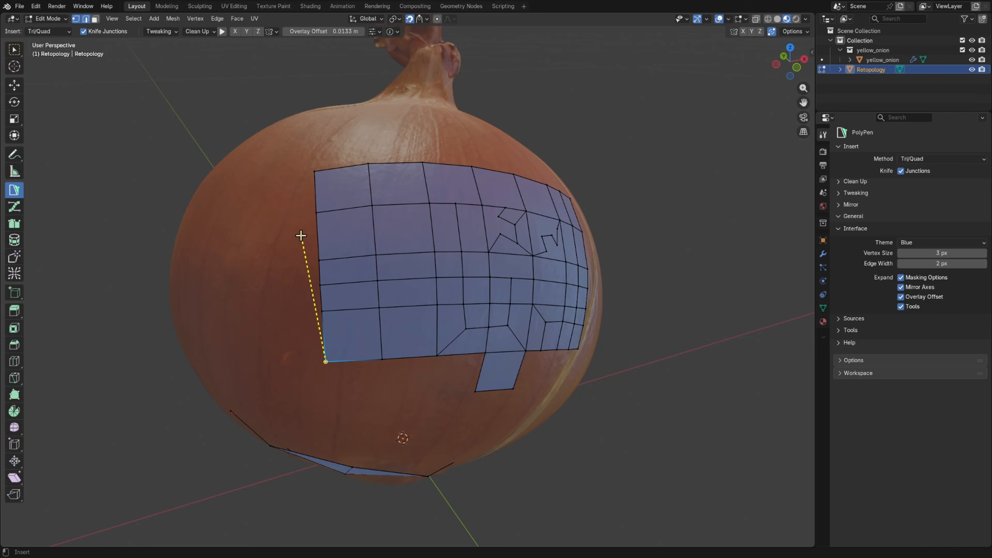
pyautogui.keyDown('ctrl'); pyautogui.click(317, 210); pyautogui.keyUp('ctrl')
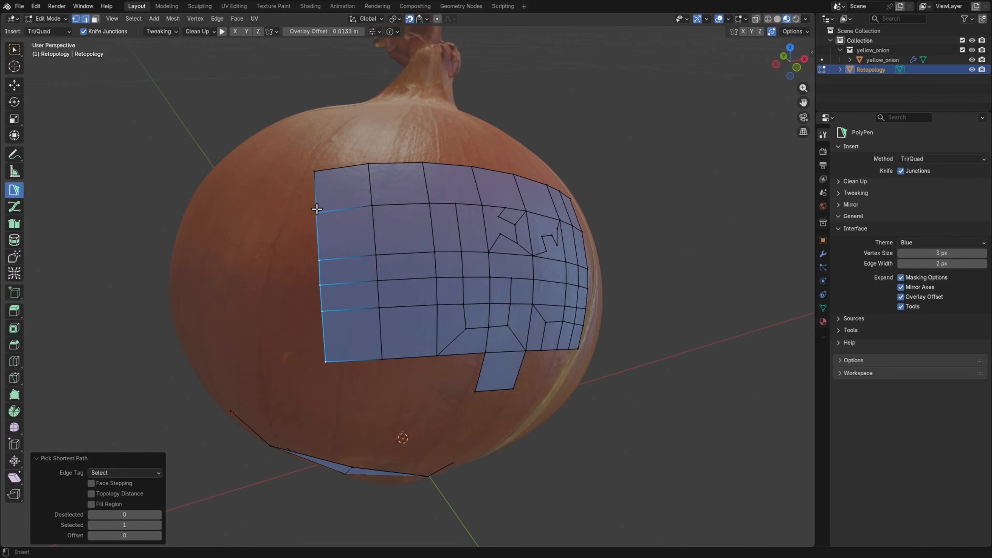
pyautogui.click(317, 359)
pyautogui.keyDown('ctrl'); pyautogui.click(439, 352); pyautogui.keyUp('ctrl')
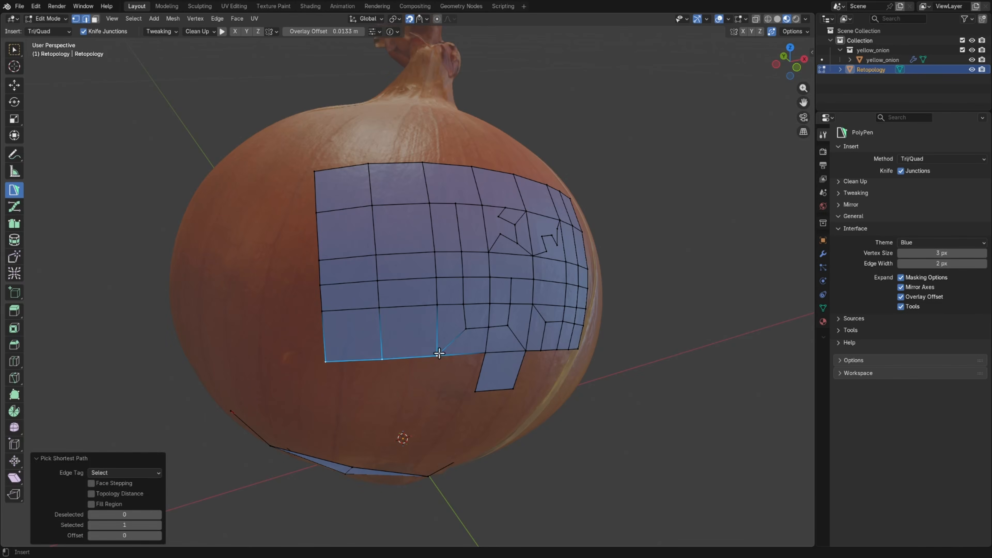
# Pick a shortest path from the patch's lower-left corner to its upper boundary, extend it by one vertex, and toggle Fill Region
pyautogui.click(323, 363)
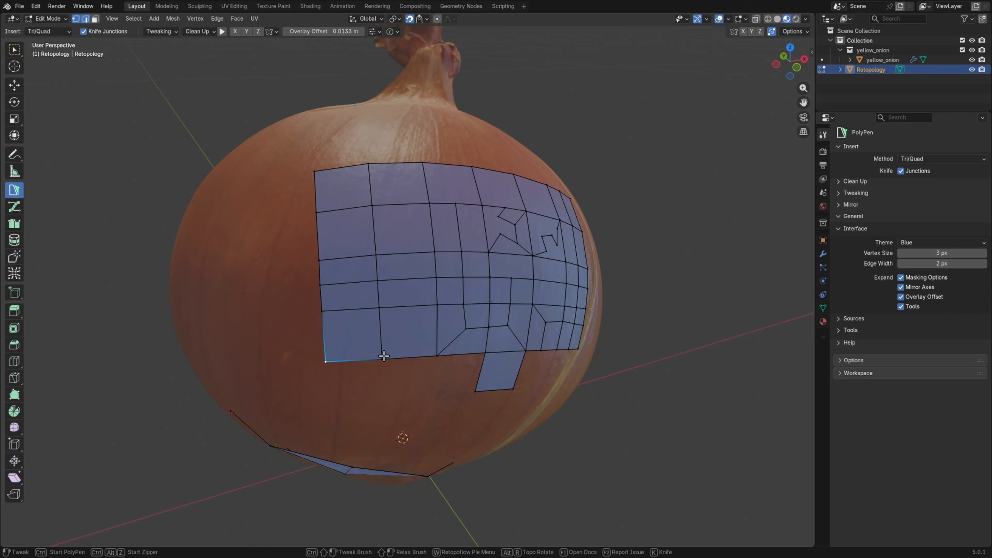
pyautogui.keyDown('ctrl'); pyautogui.click(367, 165); pyautogui.keyUp('ctrl')
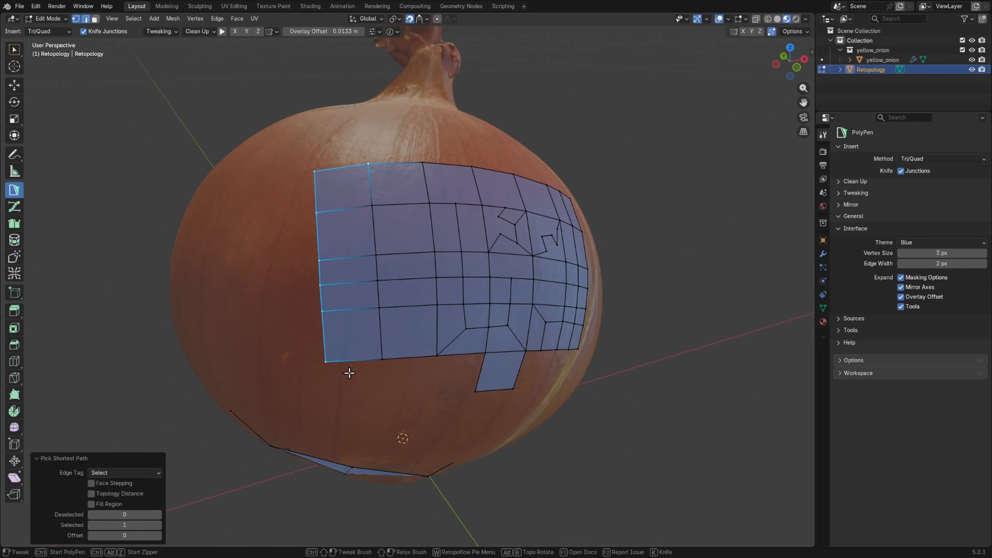
pyautogui.keyDown('ctrl'); pyautogui.click(423, 161); pyautogui.keyUp('ctrl')
pyautogui.click(114, 504)
pyautogui.click(114, 504)
pyautogui.moveTo(499, 316); pyautogui.dragTo(493, 333, button='middle')
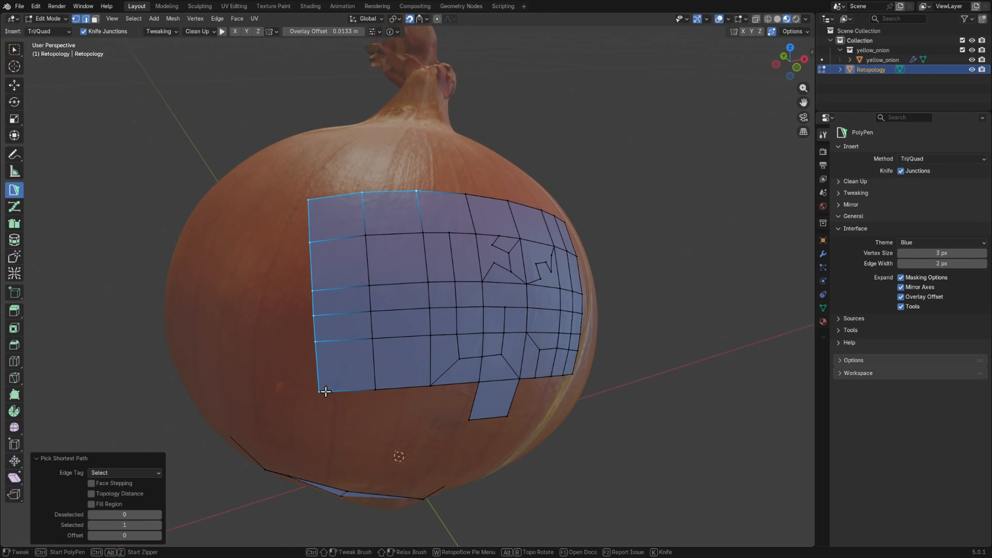
pyautogui.click(322, 391)
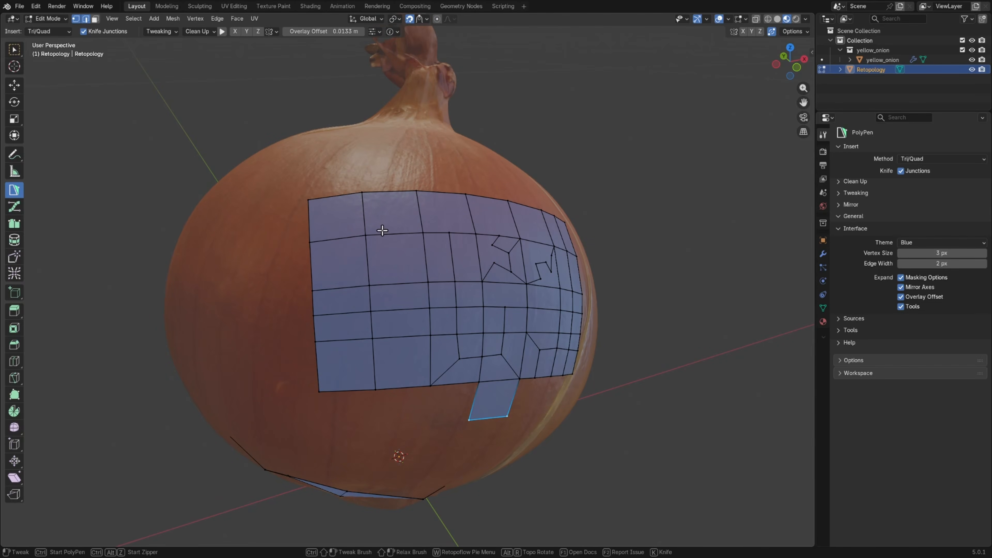
# Bring up and dismiss the RetopoFlow tool pie from both PolyPen and Select Box
pyautogui.press('w')
pyautogui.press('Escape')
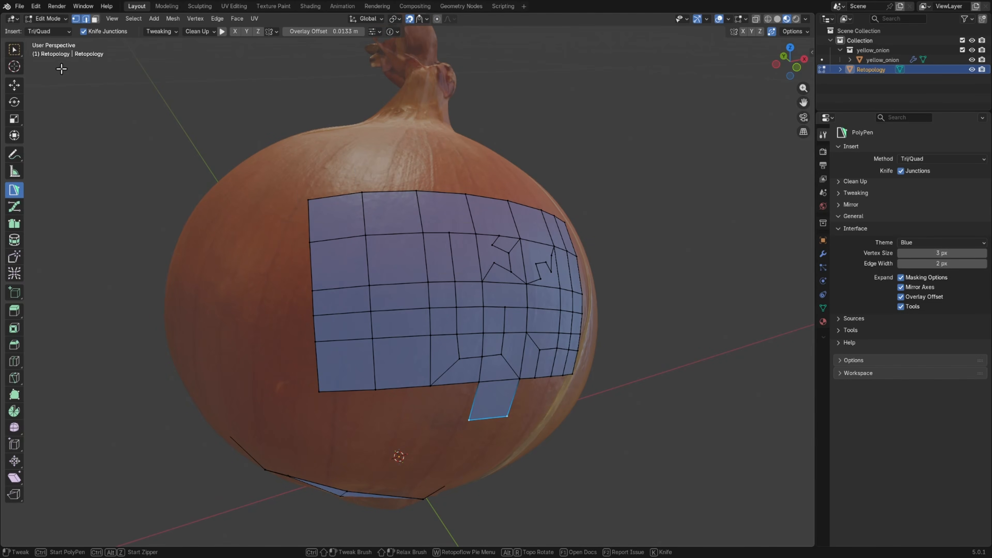
pyautogui.click(18, 50)
pyautogui.press('w')
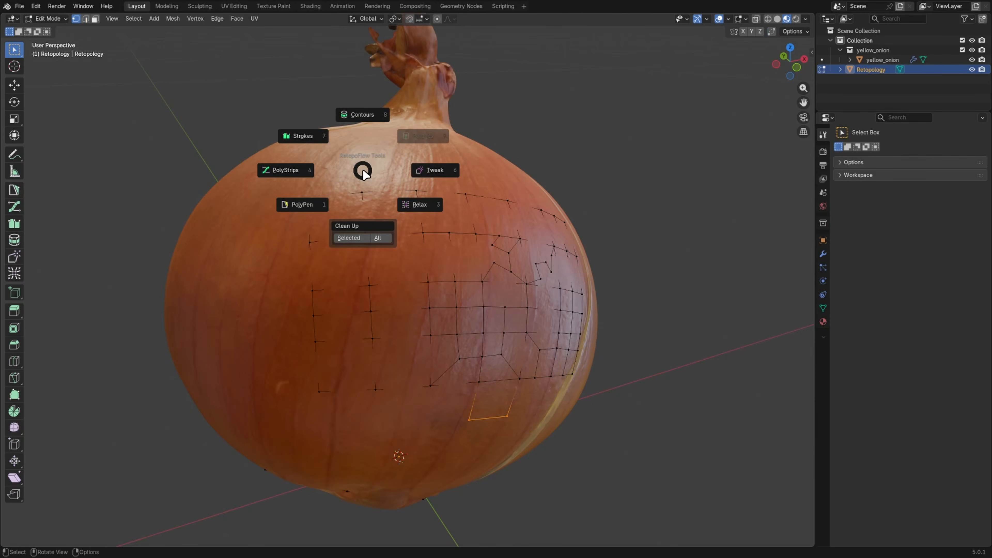
pyautogui.press('Escape')
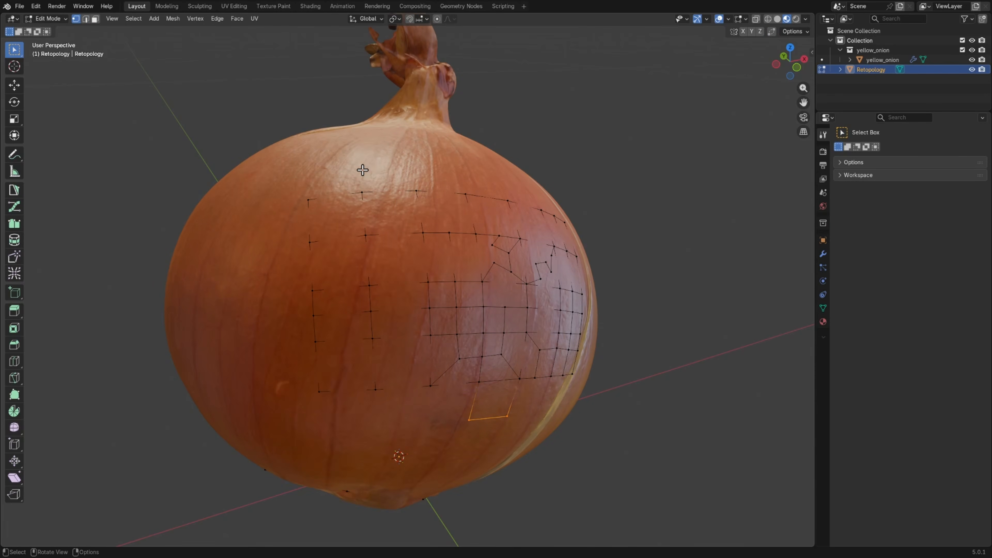
# Activate PolyPen again and switch from it to the Relax brush
pyautogui.click(14, 190)
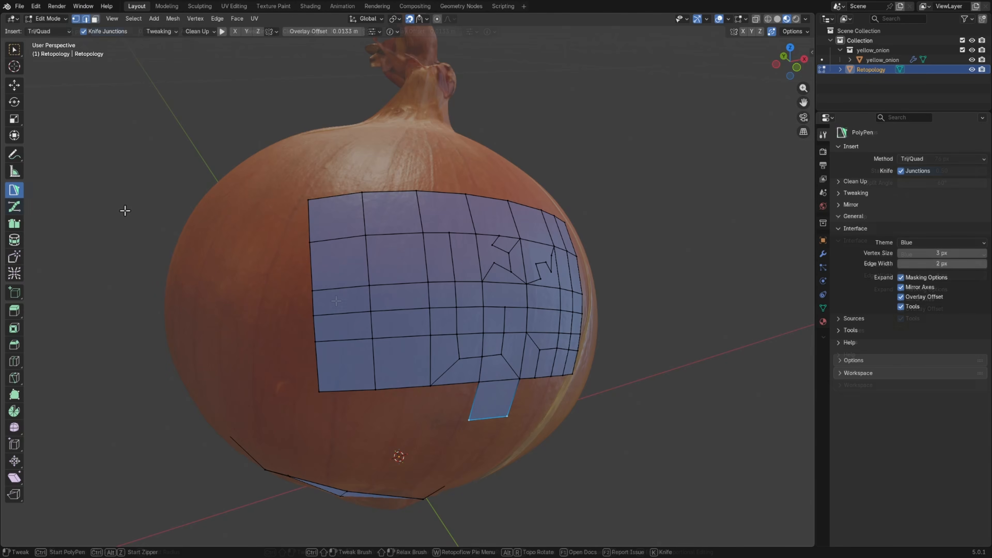
pyautogui.click(14, 273)
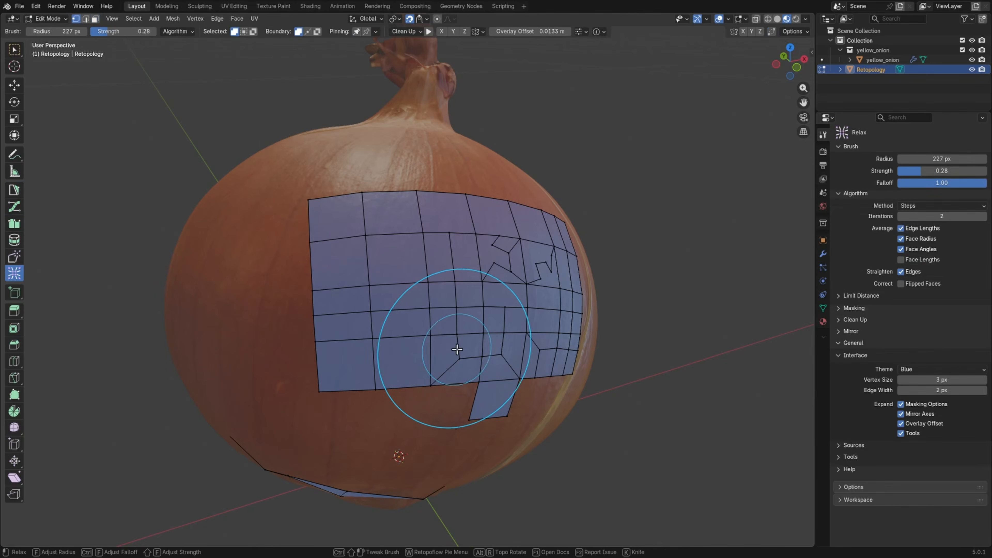
pyautogui.moveTo(457, 351); pyautogui.dragTo(332, 328, button='middle')
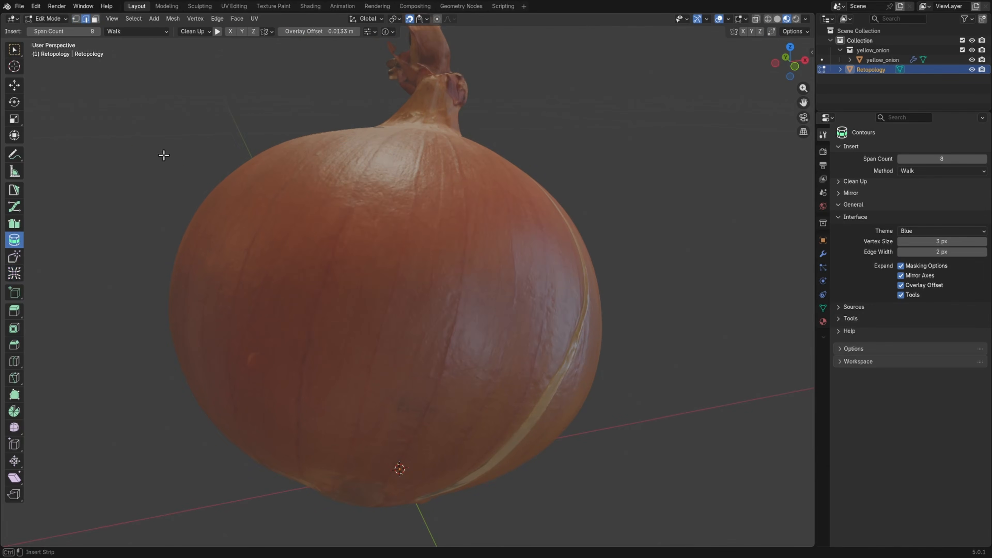
# Insert four slanted, connected contour loops around the onion with the Contours tool, using the Walk method and 8 spans
pyautogui.moveTo(133, 145)
pyautogui.mouseDown()
pyautogui.moveTo(617, 323)
pyautogui.moveTo(698, 308)
pyautogui.mouseUp()
pyautogui.moveTo(671, 404)
pyautogui.mouseDown()
pyautogui.moveTo(481, 312)
pyautogui.moveTo(84, 229)
pyautogui.mouseUp()
pyautogui.moveTo(117, 189)
pyautogui.mouseDown()
pyautogui.moveTo(671, 337)
pyautogui.moveTo(664, 341)
pyautogui.mouseUp()
pyautogui.moveTo(94, 311)
pyautogui.mouseDown()
pyautogui.moveTo(417, 406)
pyautogui.moveTo(676, 435)
pyautogui.moveTo(627, 453)
pyautogui.mouseUp()
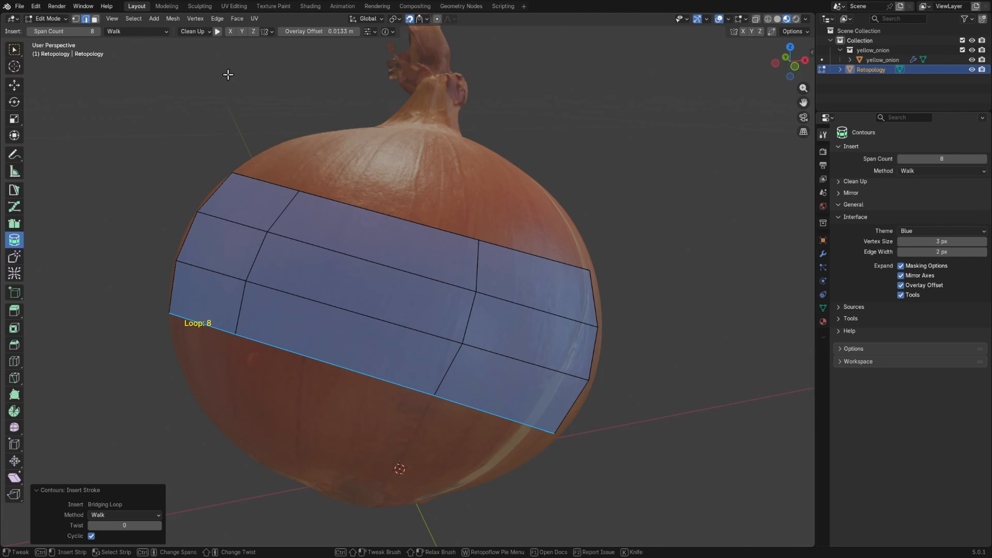
# Set the Contours method to Skip (experimental) and bridge another loop above the existing band
pyautogui.click(142, 30)
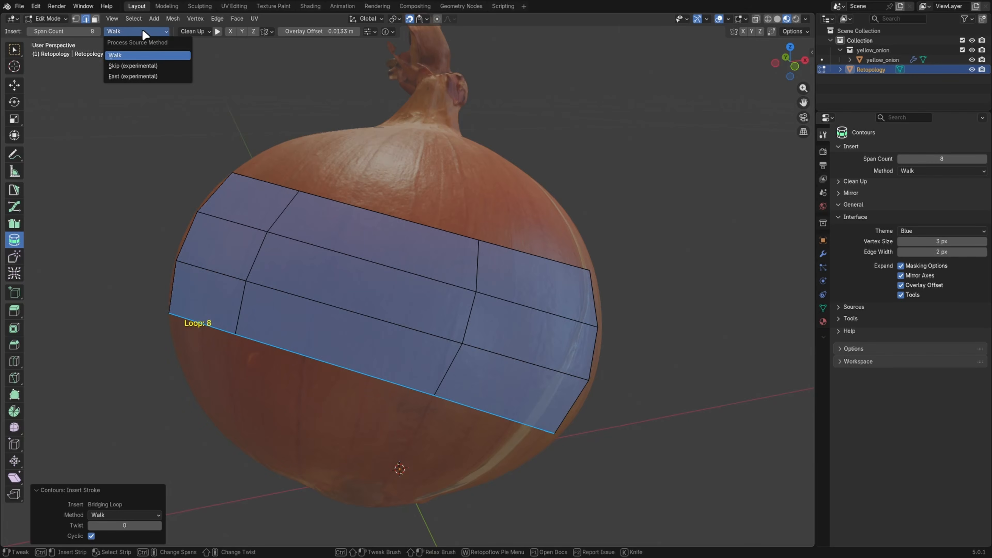
pyautogui.click(135, 66)
pyautogui.moveTo(213, 127); pyautogui.dragTo(649, 237)
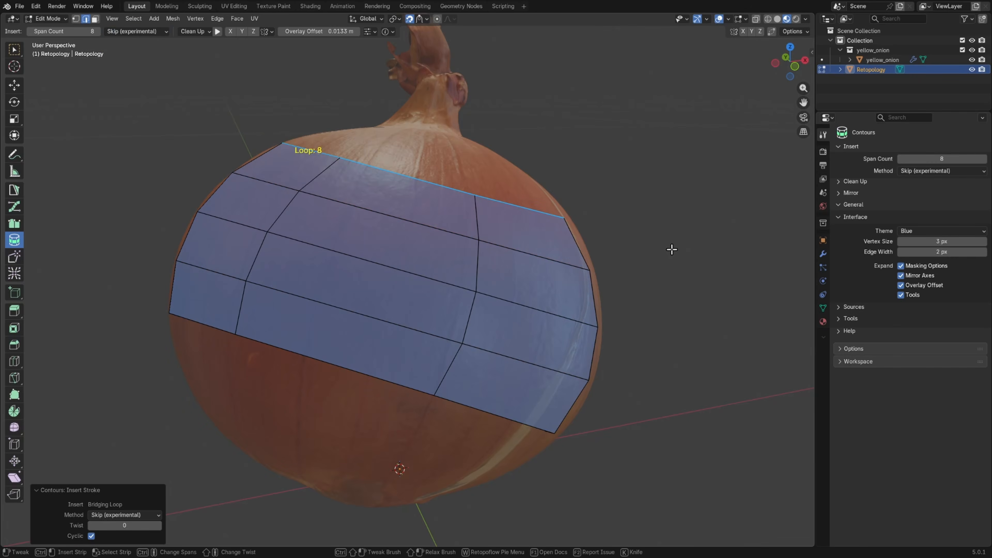
# Using the Fast (experimental) method, bridge a contour loop below the band and cut one through its middle, and restore the Walk method
pyautogui.click(149, 32)
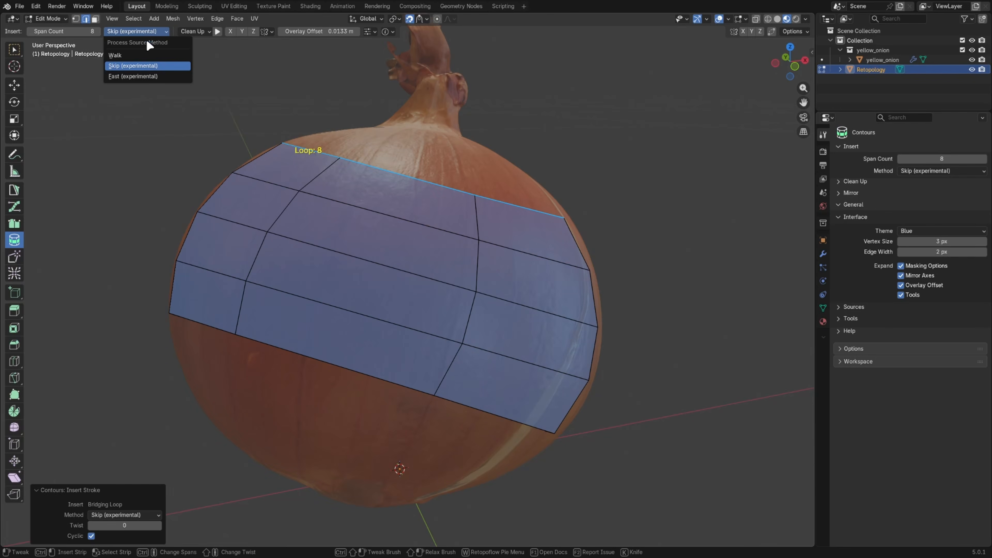
pyautogui.click(149, 76)
pyautogui.moveTo(121, 342)
pyautogui.mouseDown()
pyautogui.moveTo(539, 470)
pyautogui.moveTo(706, 508)
pyautogui.moveTo(565, 472)
pyautogui.moveTo(621, 493)
pyautogui.mouseUp()
pyautogui.moveTo(640, 365); pyautogui.dragTo(108, 215)
pyautogui.click(158, 30)
pyautogui.click(142, 58)
# Turn Y-axis mirroring on for the retopology mesh and off again
pyautogui.click(267, 32)
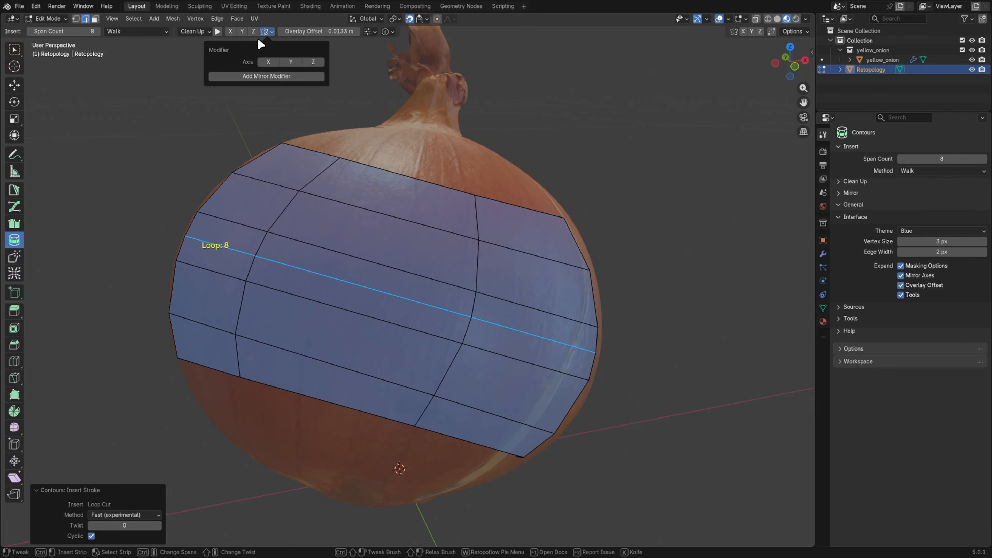
pyautogui.click(290, 62)
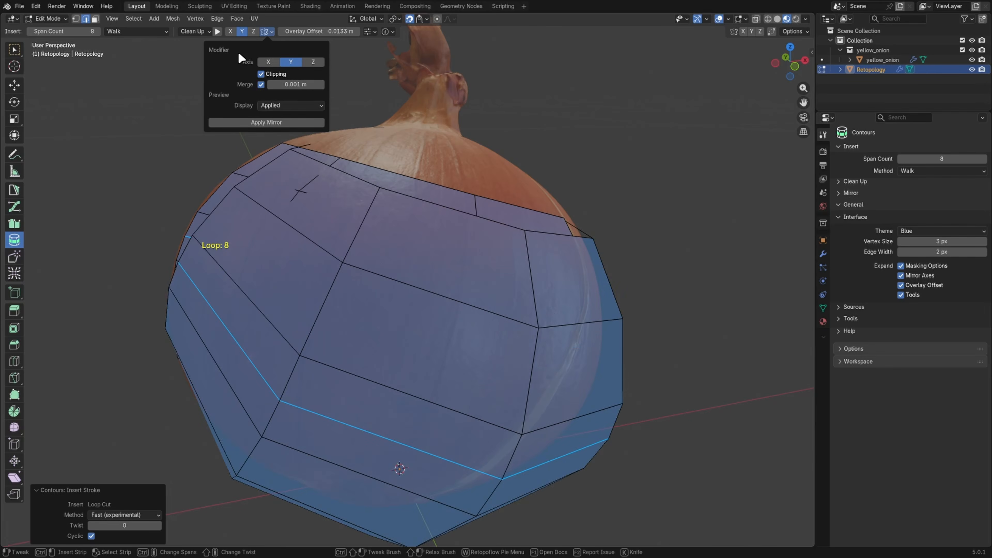
pyautogui.click(242, 32)
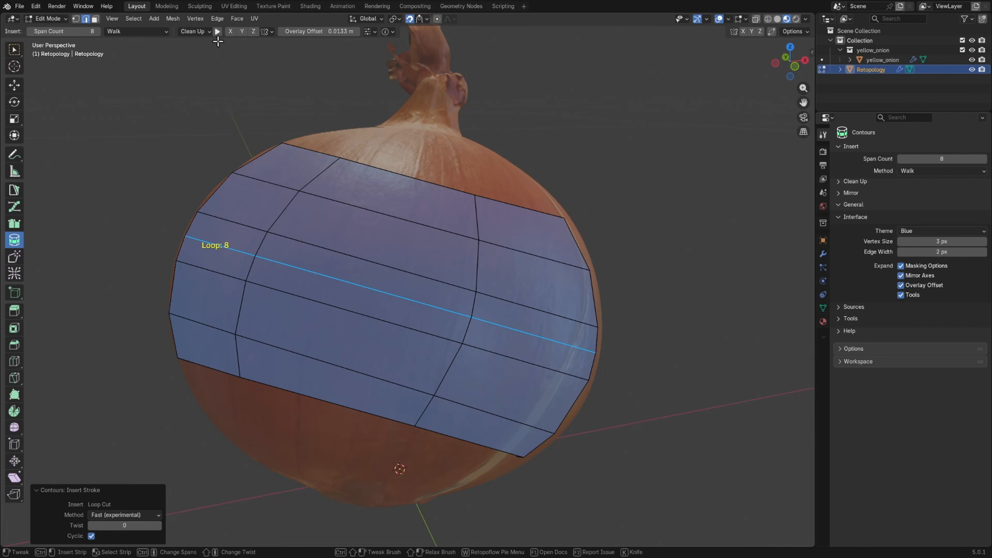
# Insert a new slanted 8-span contour loop around the bare onion with the Walk method
pyautogui.click(195, 34)
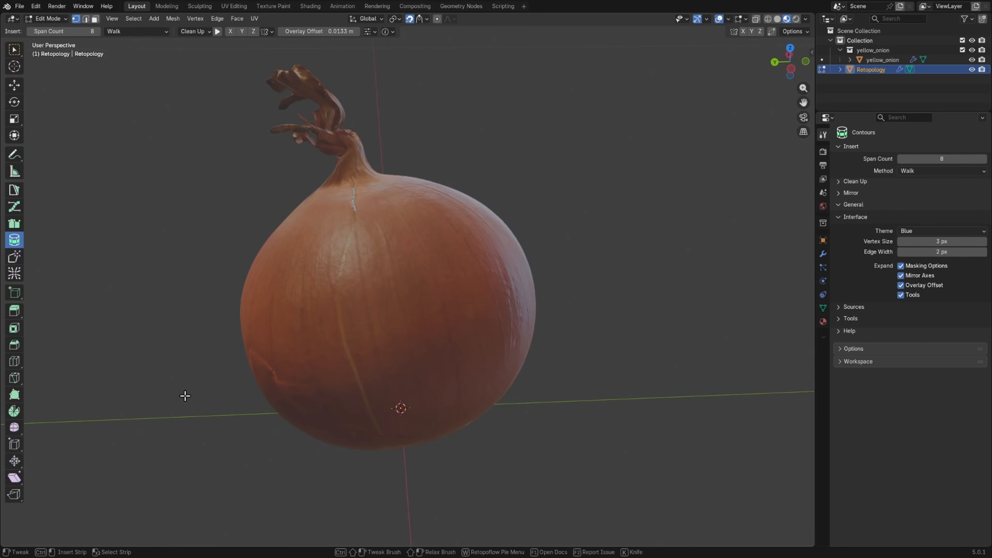
pyautogui.moveTo(204, 389)
pyautogui.mouseDown()
pyautogui.moveTo(667, 244)
pyautogui.moveTo(583, 266)
pyautogui.moveTo(599, 276)
pyautogui.mouseUp()
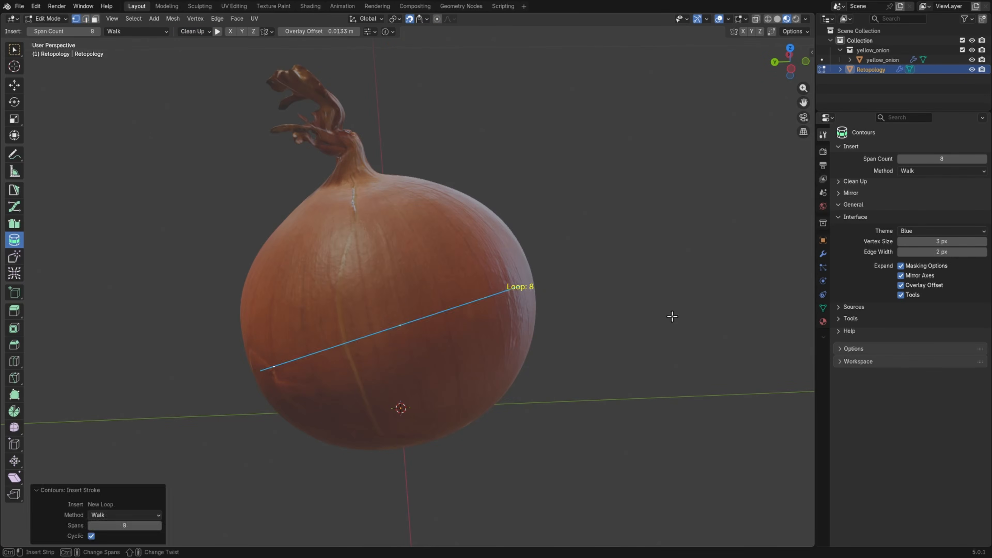
# Raise the slanted contour loop to 30 spans and bridge another loop above it on the onion's upper half
pyautogui.keyDown('ctrl'); pyautogui.scroll(14, 741, 357); pyautogui.keyUp('ctrl')
pyautogui.keyDown('ctrl'); pyautogui.scroll(1, 741, 356); pyautogui.keyUp('ctrl')
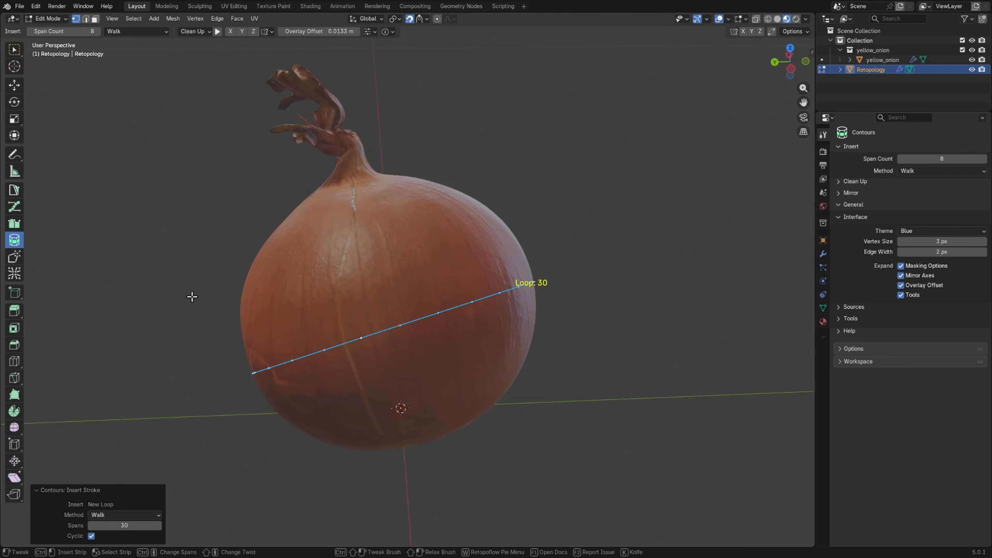
pyautogui.moveTo(177, 283); pyautogui.dragTo(539, 182)
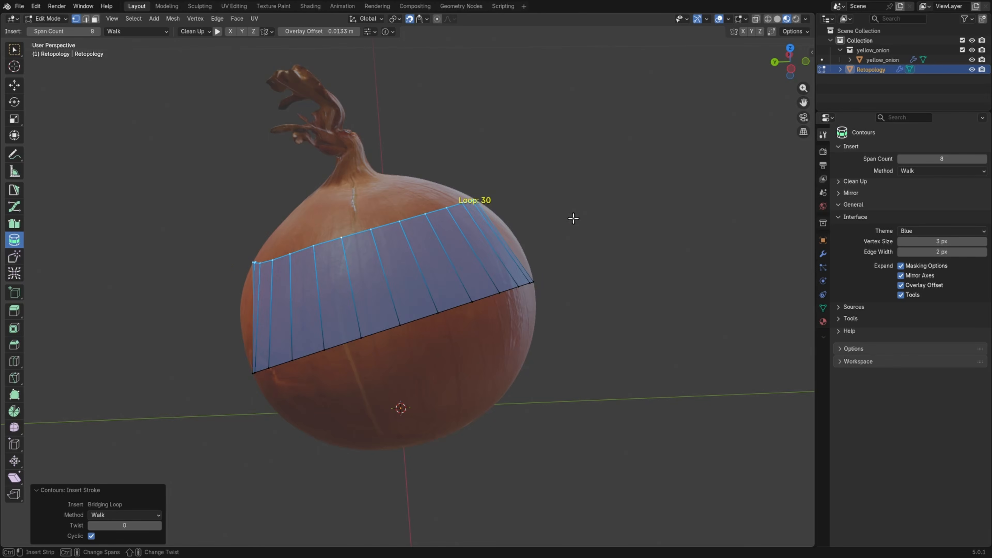
# Cut a loop through the middle of the band and extend the mesh toward the onion's underside with further contour loops
pyautogui.moveTo(575, 216); pyautogui.dragTo(163, 348)
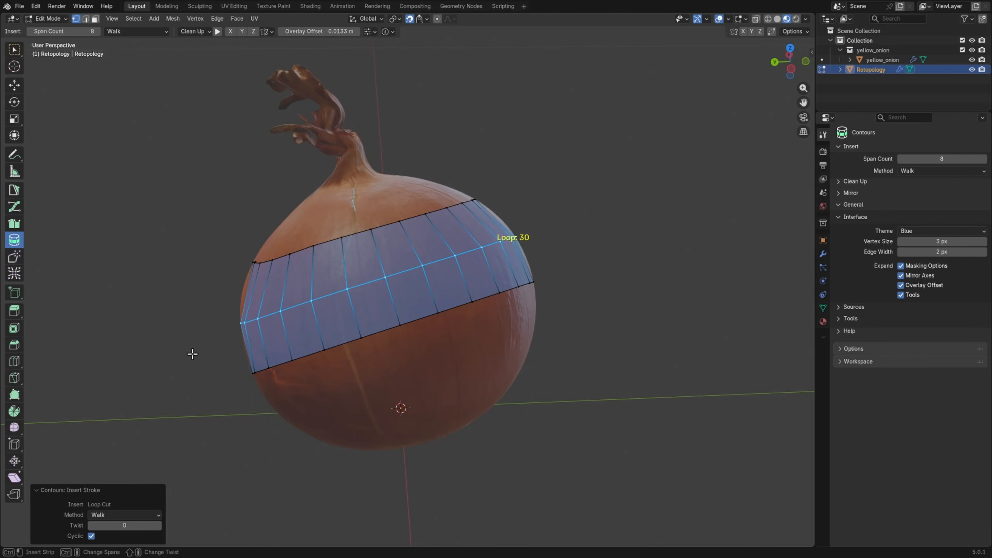
pyautogui.moveTo(242, 434)
pyautogui.mouseDown()
pyautogui.moveTo(598, 311)
pyautogui.moveTo(221, 430)
pyautogui.moveTo(174, 428)
pyautogui.mouseUp()
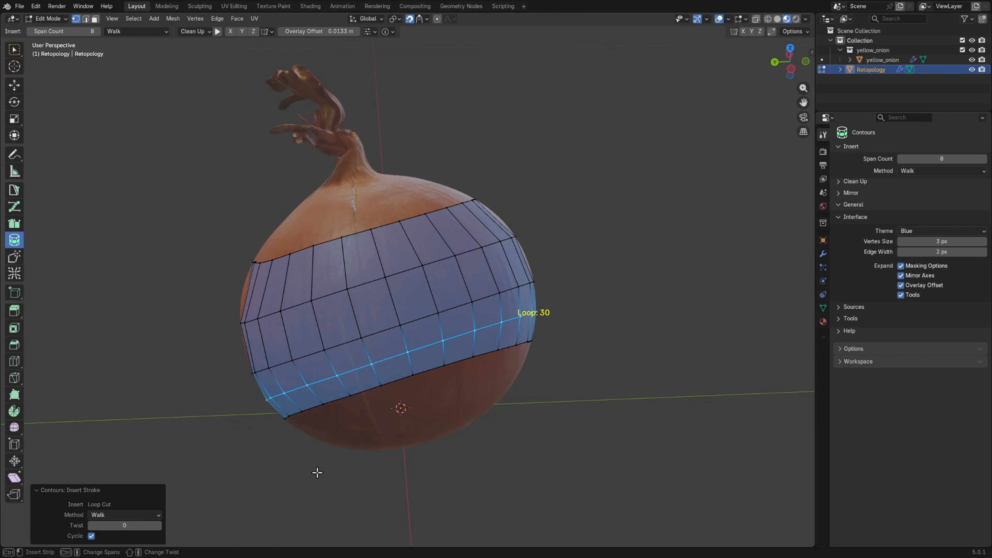
pyautogui.moveTo(288, 443)
pyautogui.mouseDown()
pyautogui.moveTo(492, 381)
pyautogui.moveTo(571, 372)
pyautogui.mouseUp()
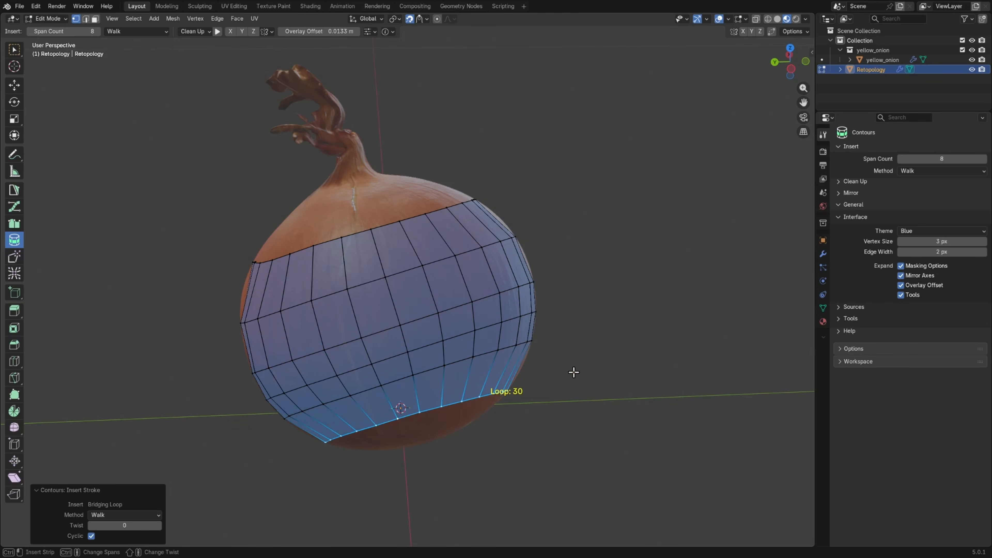
# Select the band's upper boundary loop, bridge it to a new loop at the stem's base, and cut a loop through that section
pyautogui.doubleClick(357, 231)
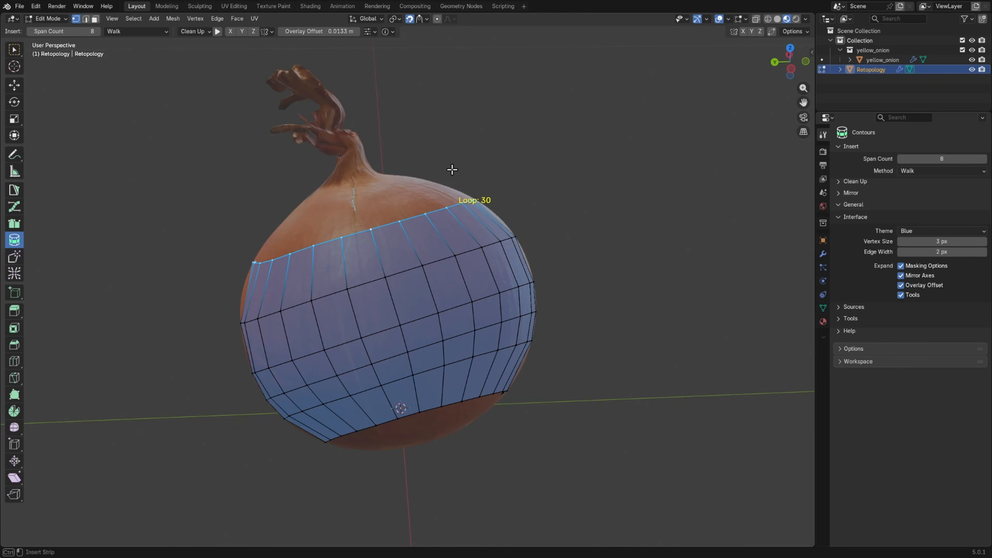
pyautogui.moveTo(230, 210); pyautogui.dragTo(231, 211)
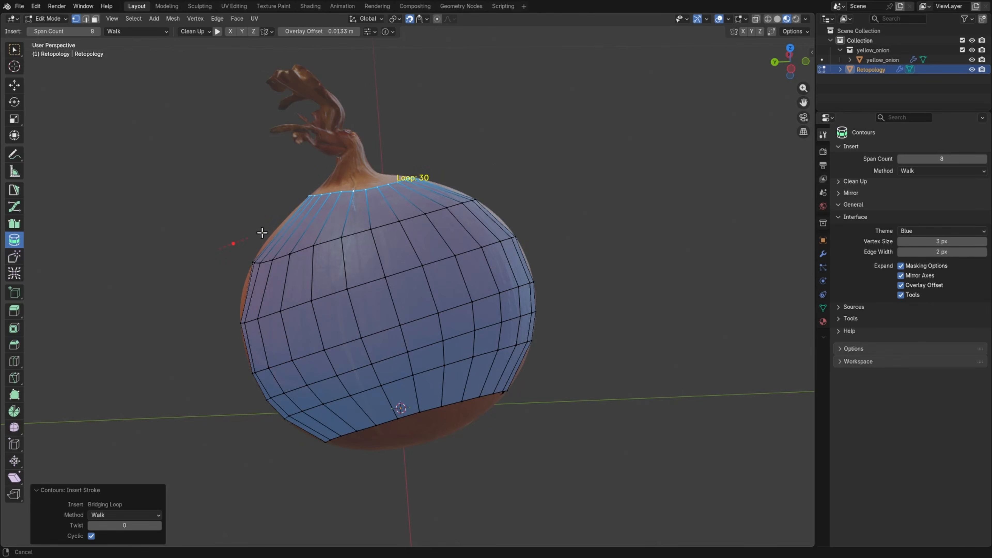
pyautogui.keyDown('ctrl'); pyautogui.moveTo(491, 172); pyautogui.dragTo(503, 172); pyautogui.keyUp('ctrl')
pyautogui.click(589, 211)
pyautogui.moveTo(472, 291)
pyautogui.mouseDown(button='middle')
pyautogui.moveTo(460, 291)
pyautogui.moveTo(527, 289)
pyautogui.moveTo(479, 283)
pyautogui.mouseUp(button='middle')
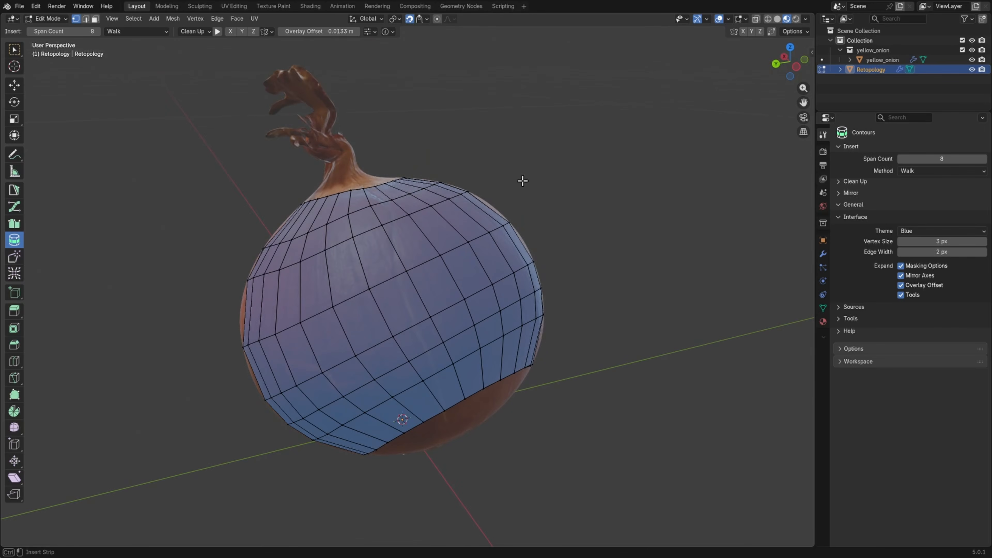